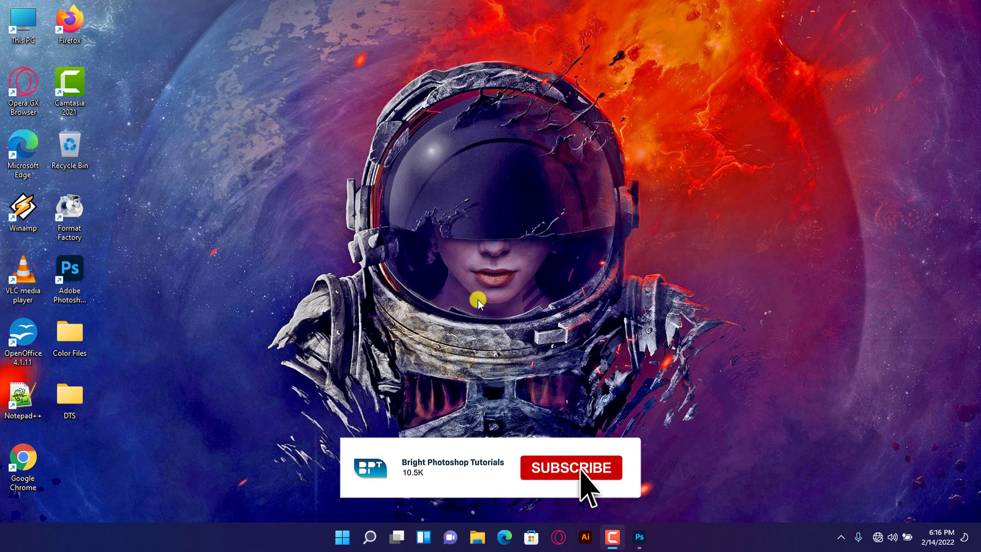
# Step: Open luke-chesser-elCUFSeirc0-unsplash.jpg from Downloads and look over the purple-to-pink gradient
pyautogui.click(637, 538)
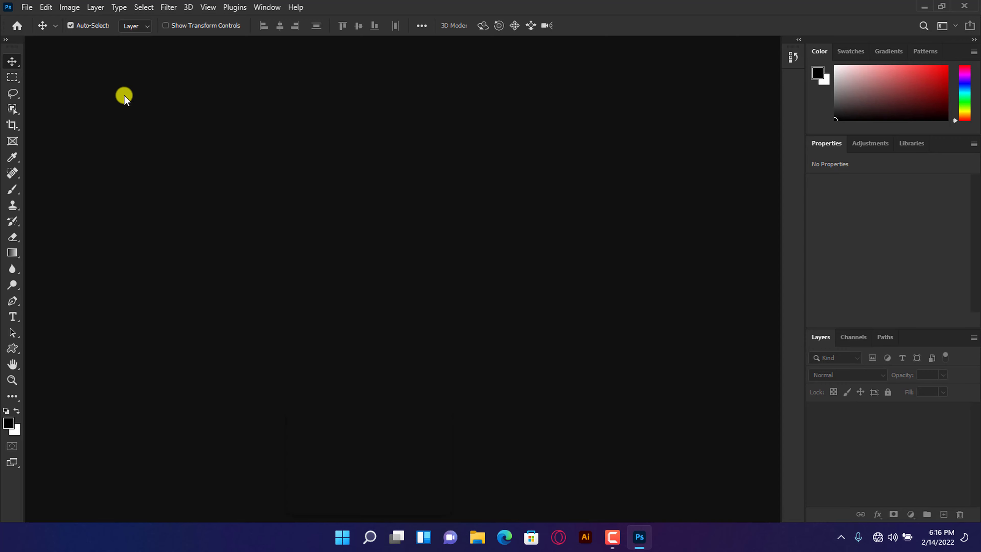
pyautogui.click(31, 11)
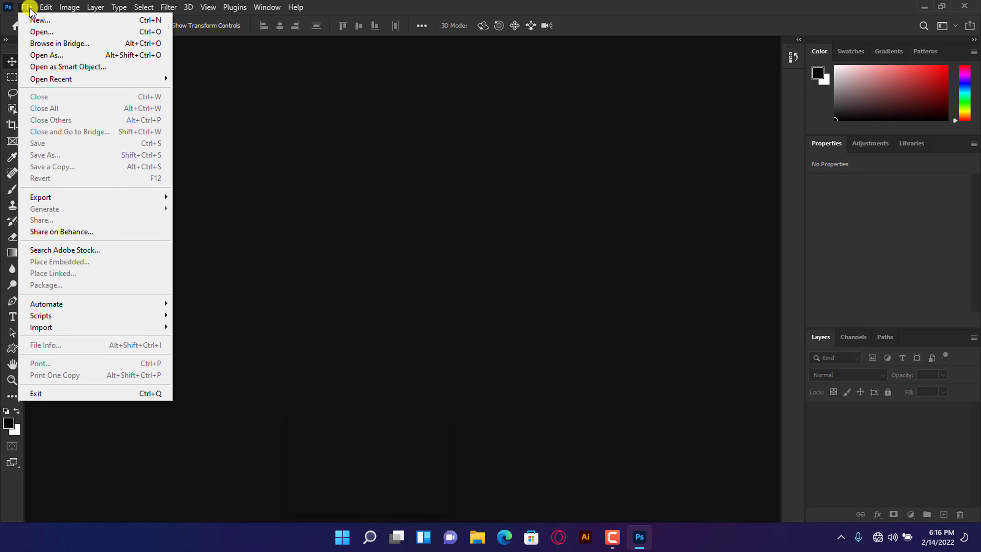
pyautogui.click(36, 31)
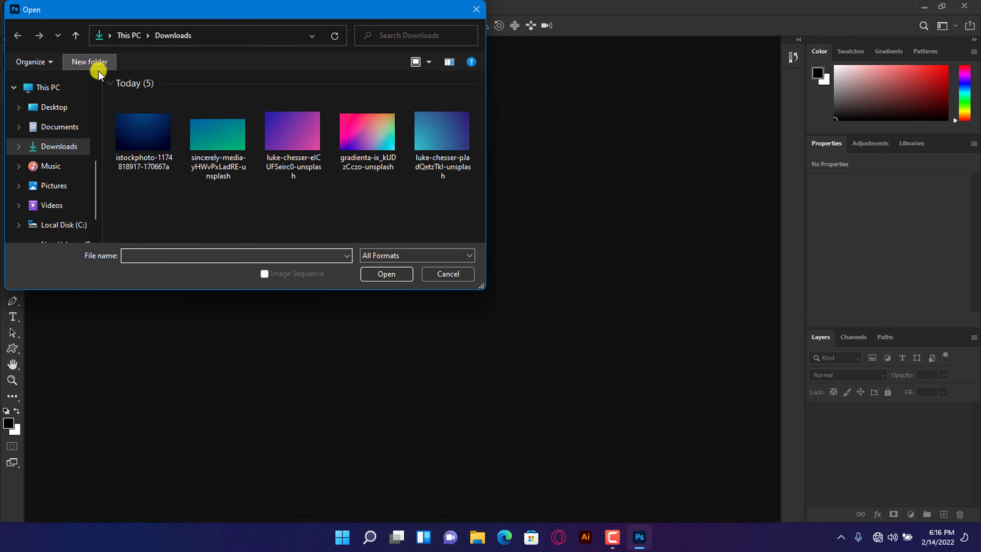
pyautogui.click(300, 144)
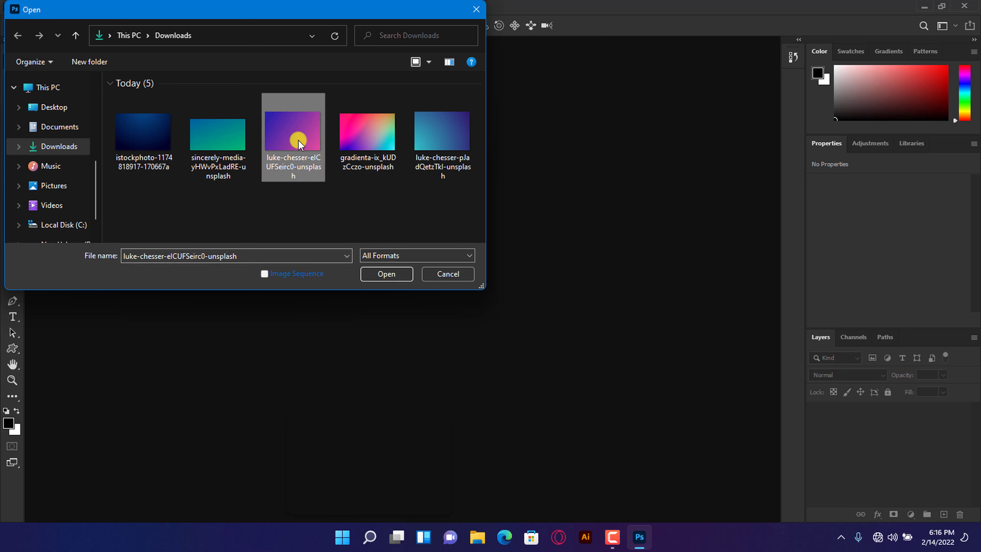
pyautogui.click(388, 274)
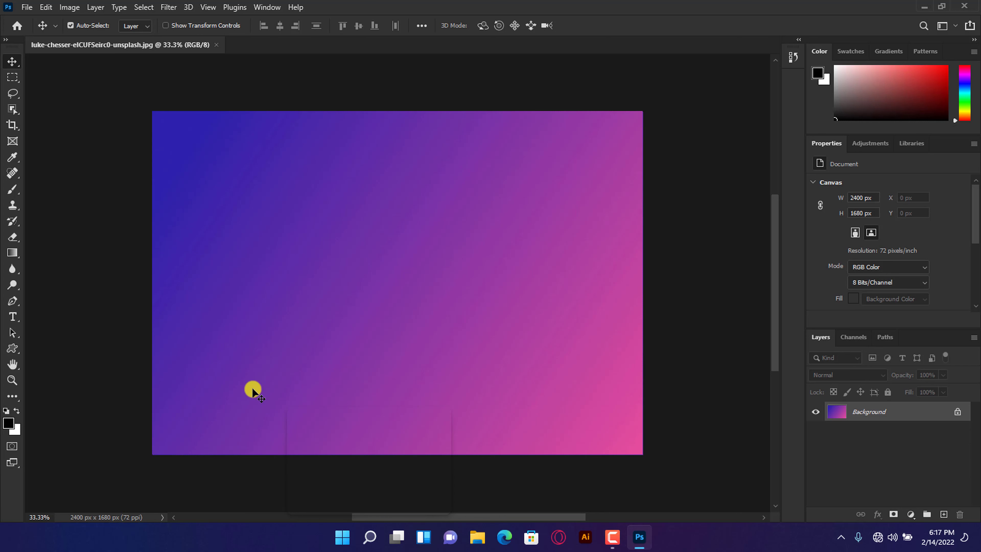
pyautogui.moveTo(461, 514)
pyautogui.mouseDown()
pyautogui.moveTo(442, 513)
pyautogui.moveTo(472, 517)
pyautogui.mouseUp()
pyautogui.moveTo(773, 298); pyautogui.dragTo(779, 305)
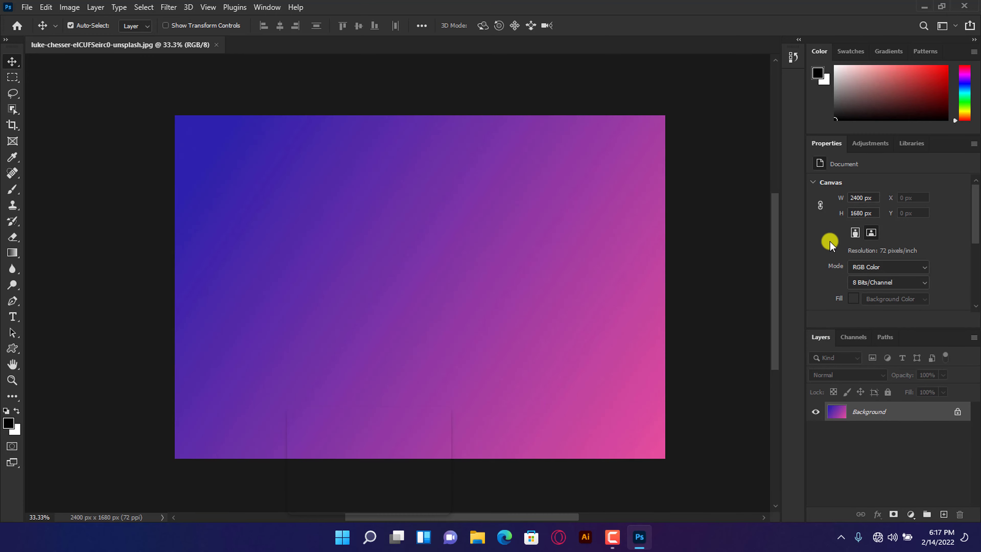
# Step: Close Photoshop, then review the Blue, Green, Red, Violet and Yellow UIColors files in Color Files
pyautogui.click(961, 7)
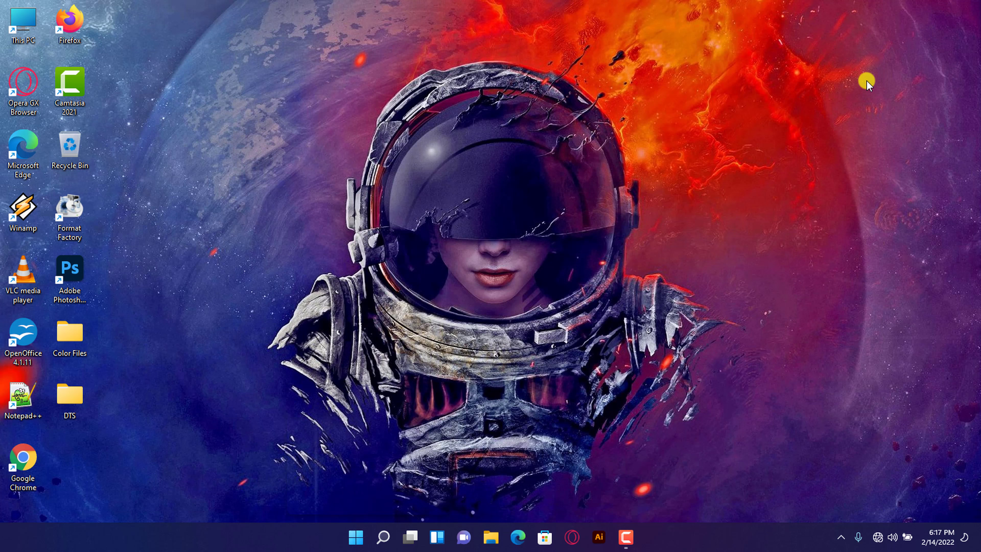
pyautogui.doubleClick(66, 334)
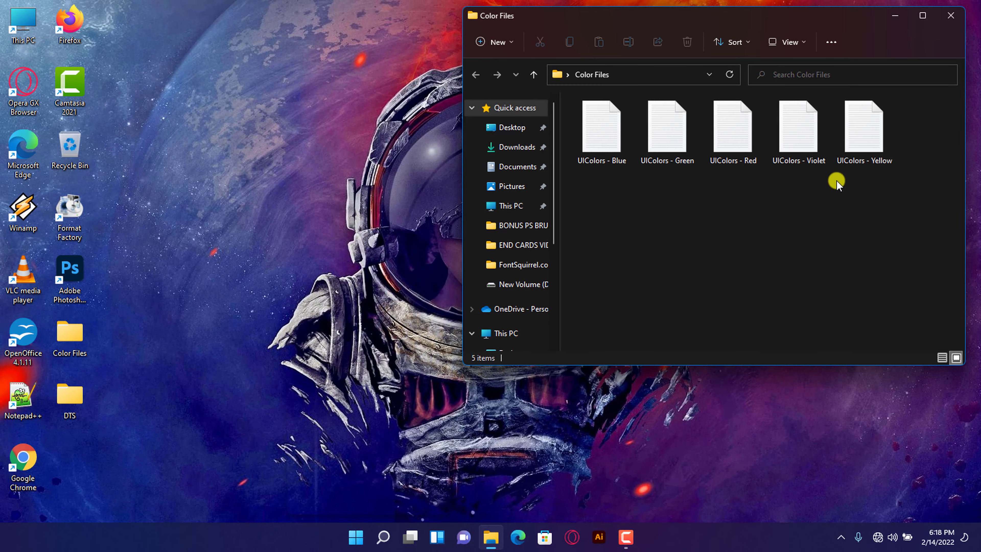
pyautogui.click(896, 22)
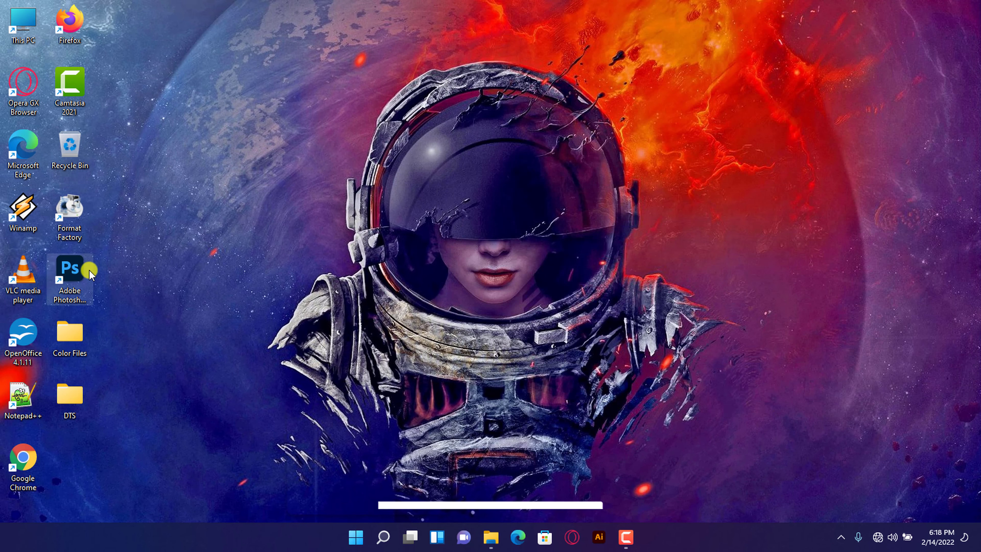
# Step: Go from the Photoshop shortcut's file location into the Required folder and find UIColors
pyautogui.rightClick(73, 276)
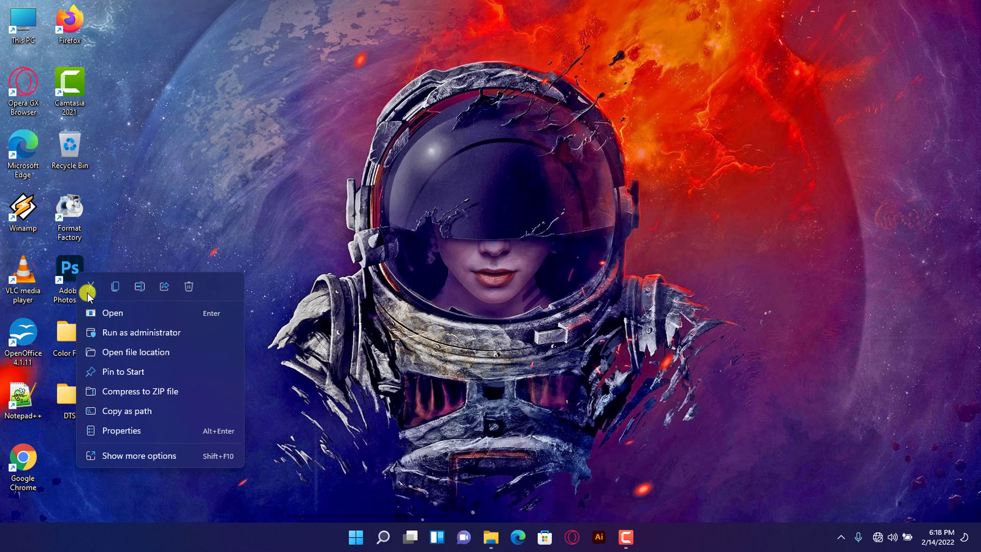
pyautogui.click(131, 352)
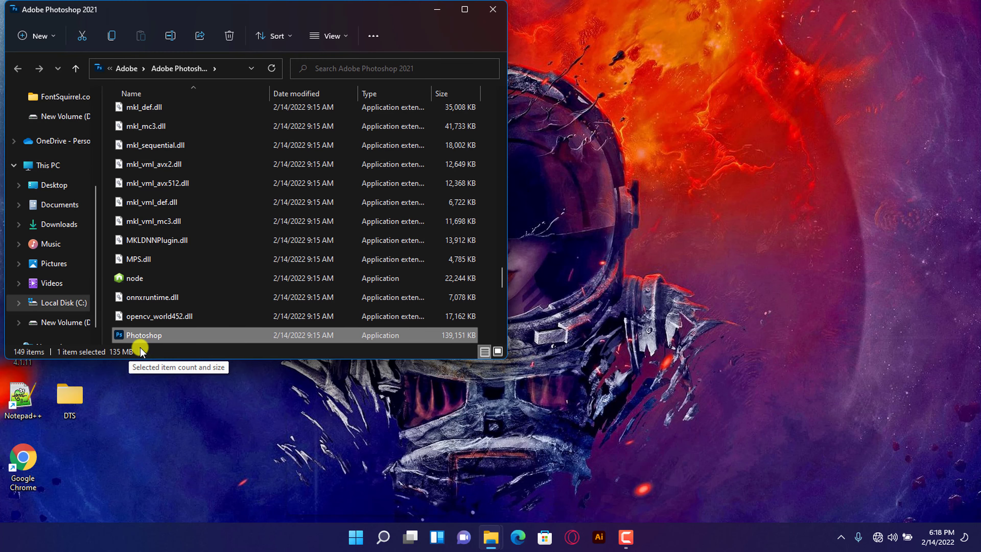
pyautogui.moveTo(286, 15); pyautogui.dragTo(638, 26)
pyautogui.scroll(5, 561, 270)
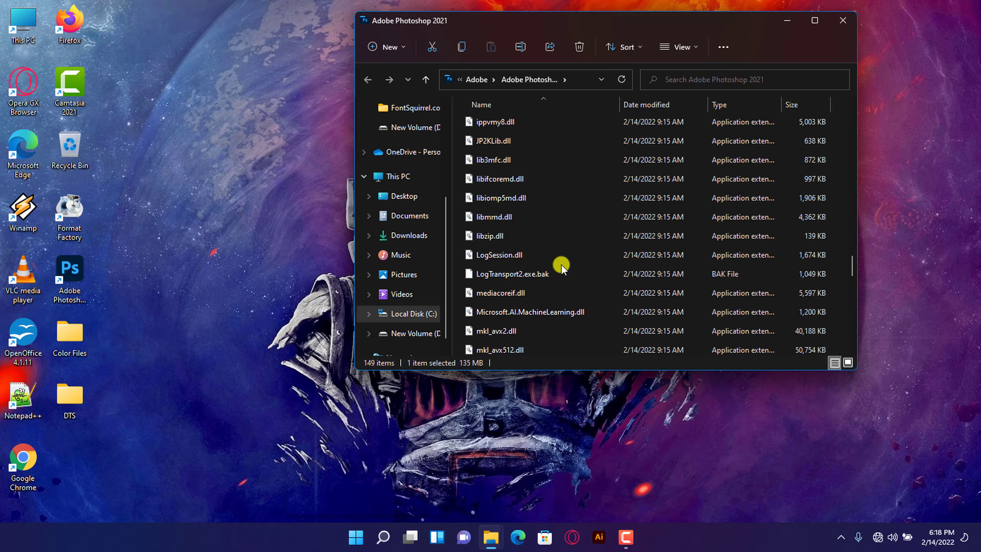
pyautogui.scroll(15, 562, 267)
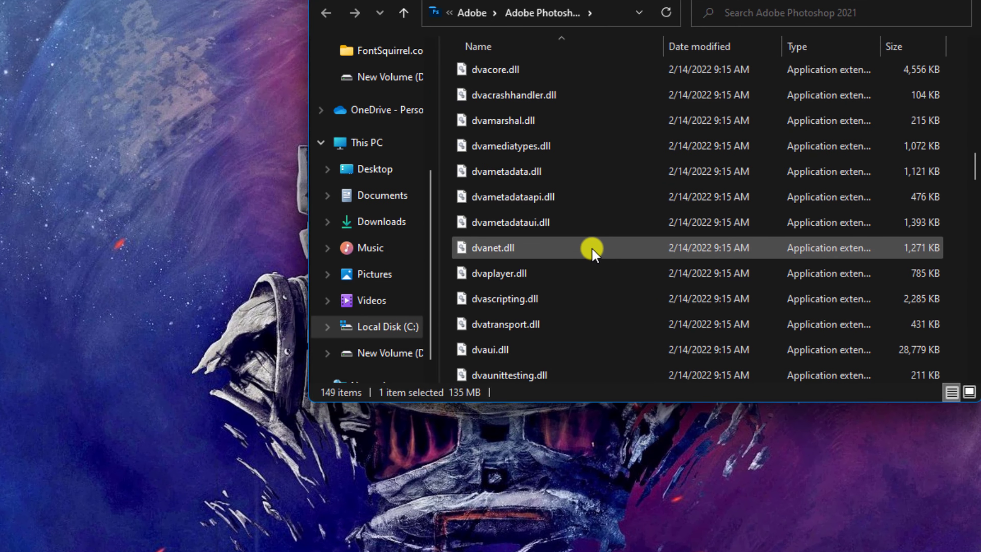
pyautogui.scroll(15, 592, 249)
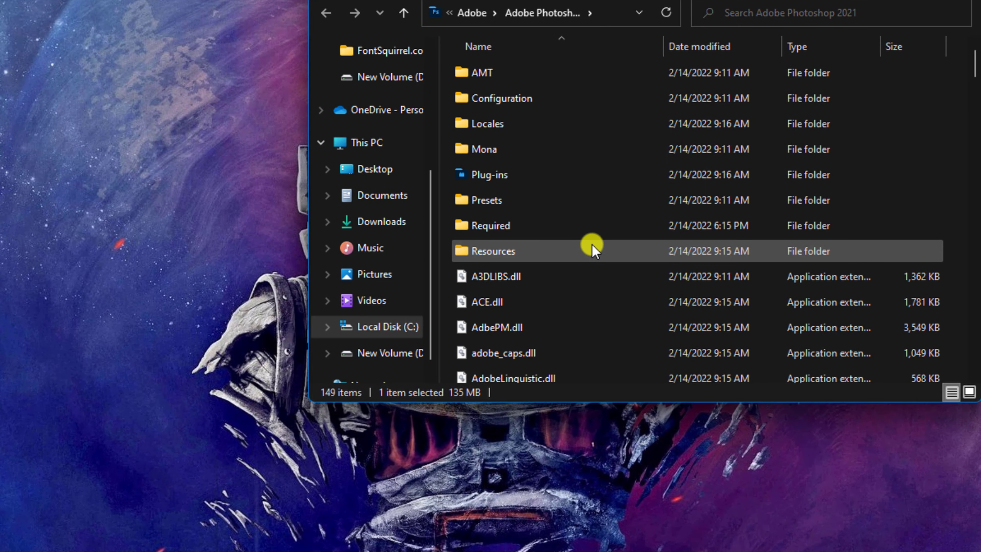
pyautogui.doubleClick(598, 225)
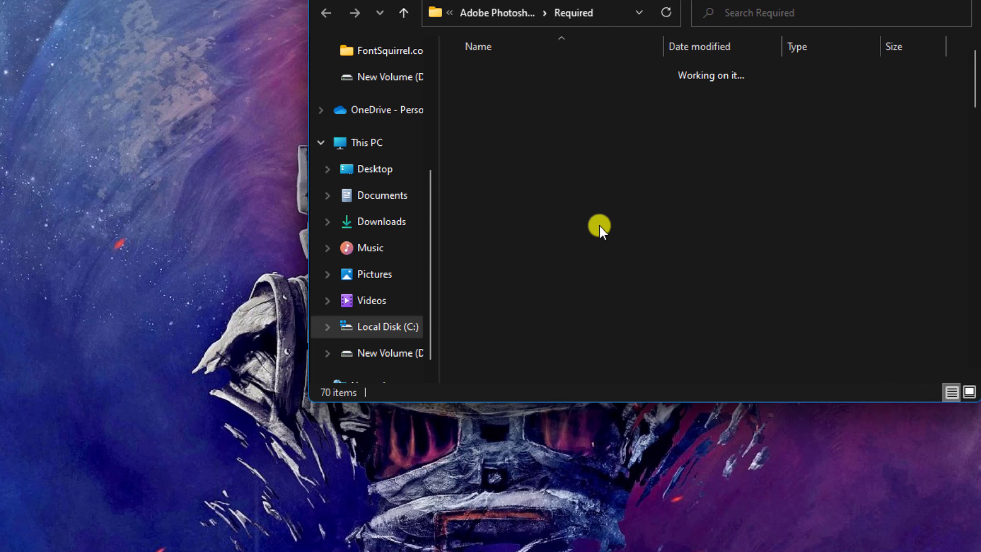
pyautogui.scroll(-11, 599, 228)
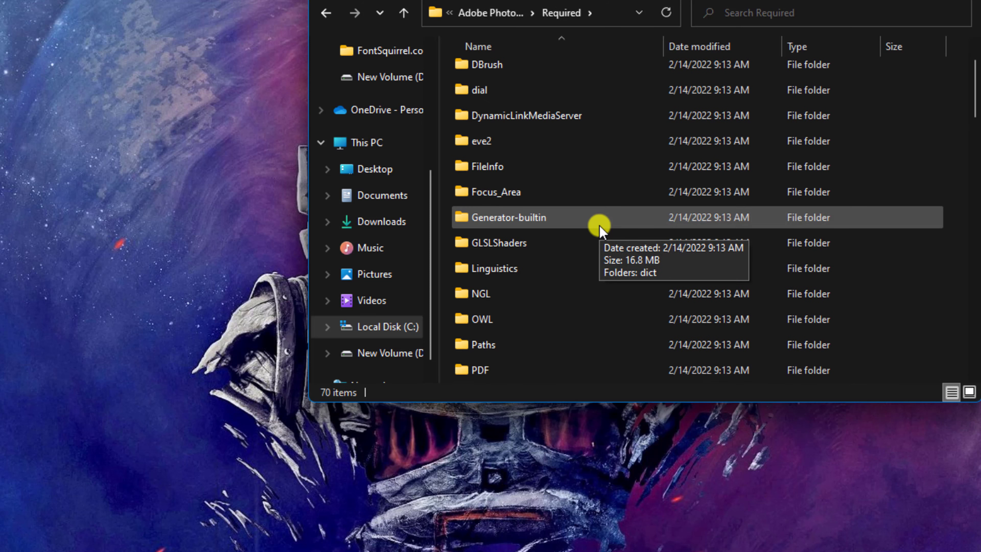
pyautogui.scroll(-4, 598, 224)
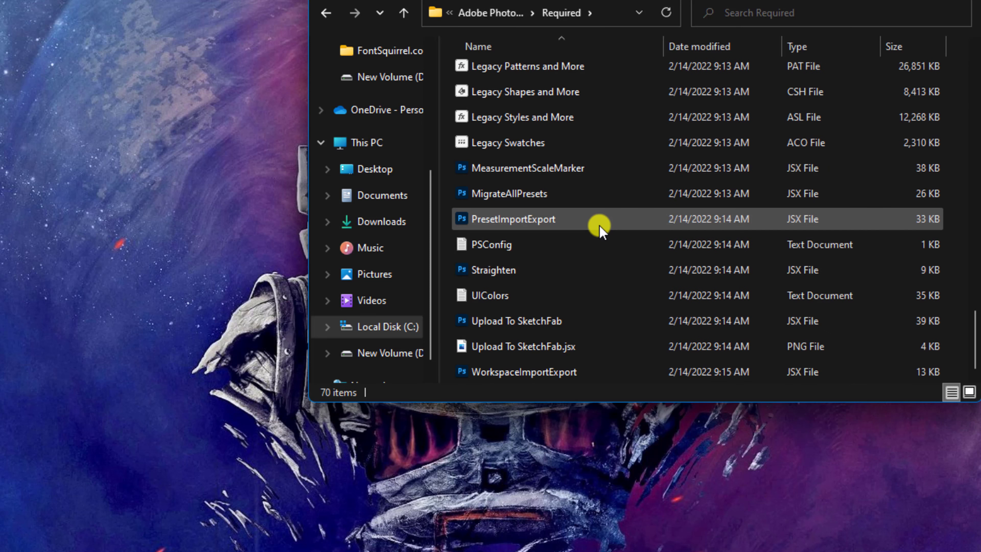
# Step: Cut the original UIColors file and create a desktop folder named 'PS Original Color'
pyautogui.click(575, 295)
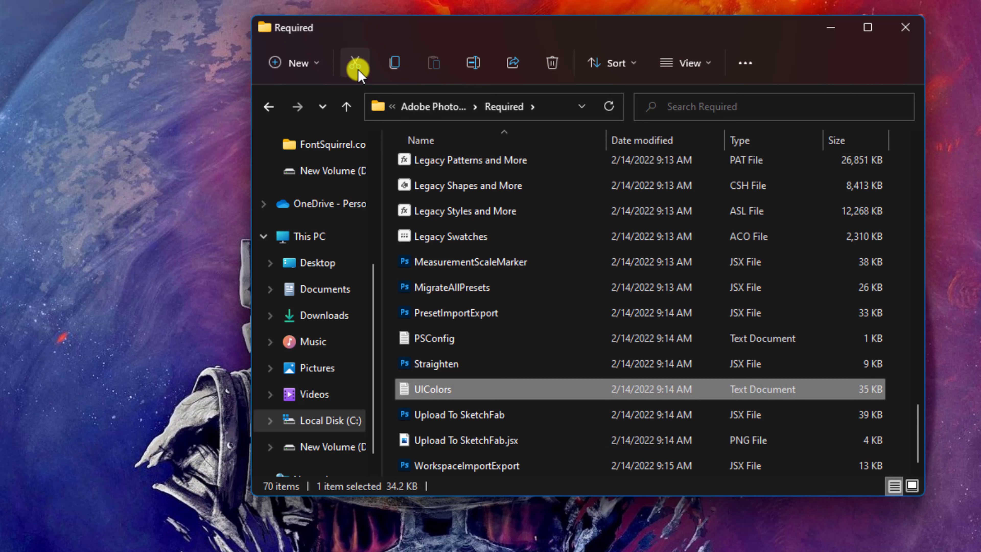
pyautogui.click(355, 63)
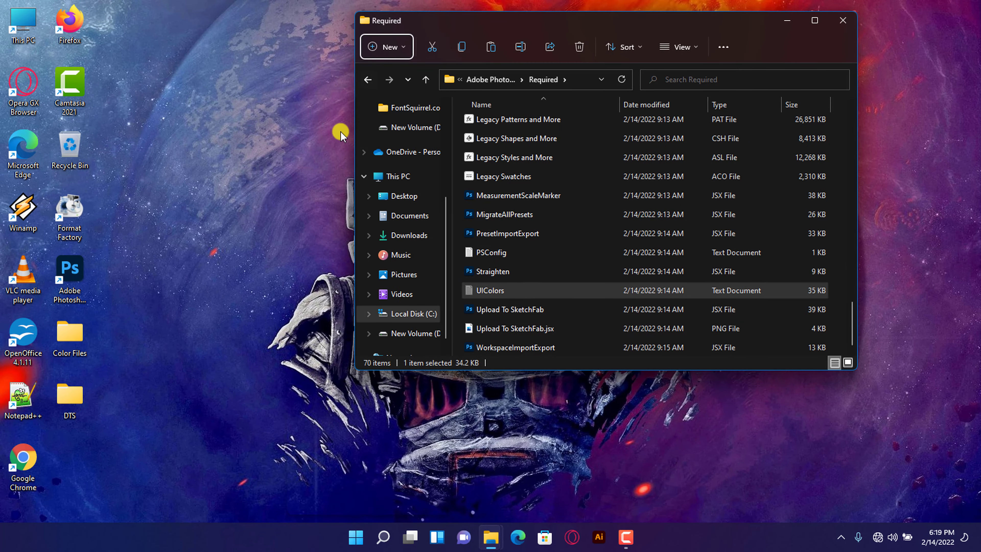
pyautogui.rightClick(175, 331)
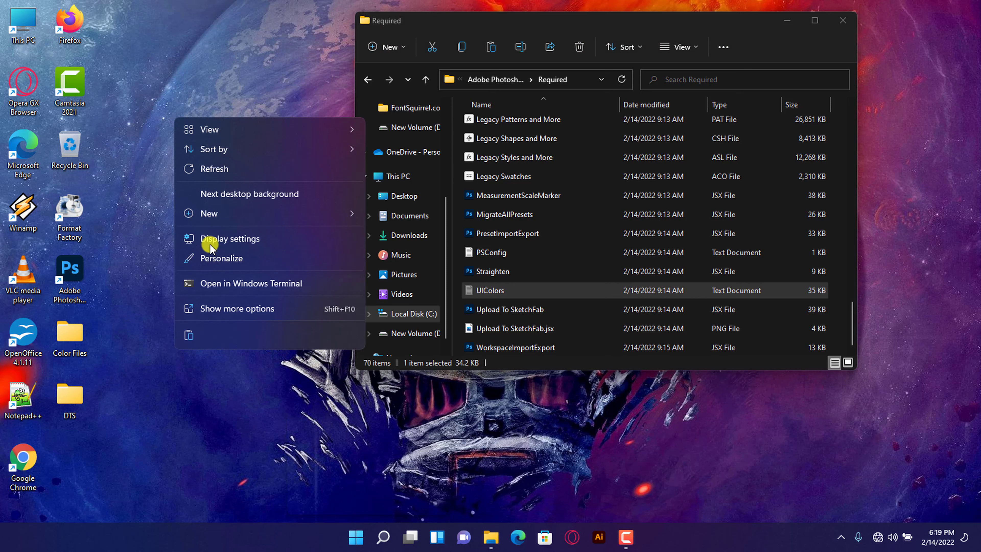
pyautogui.moveTo(222, 215)
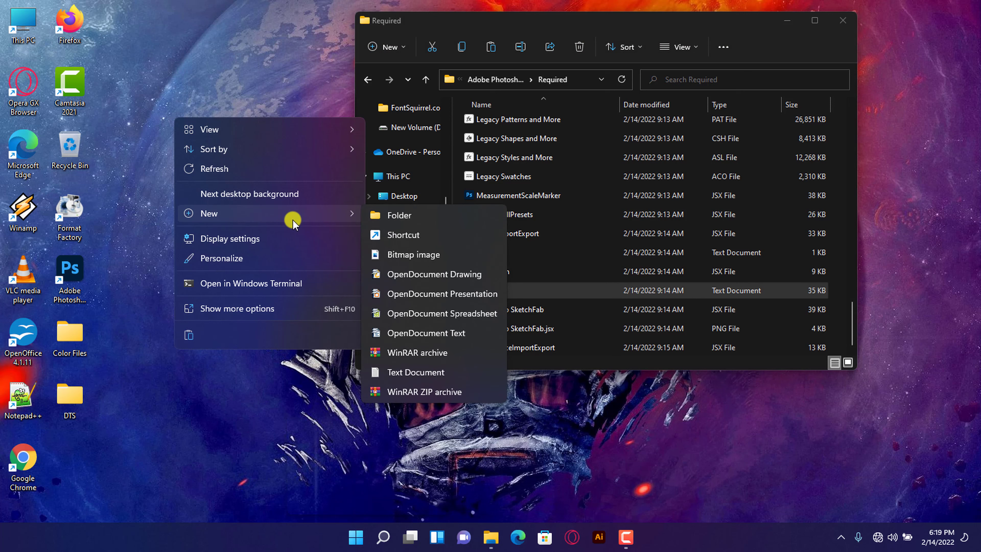
pyautogui.click(400, 216)
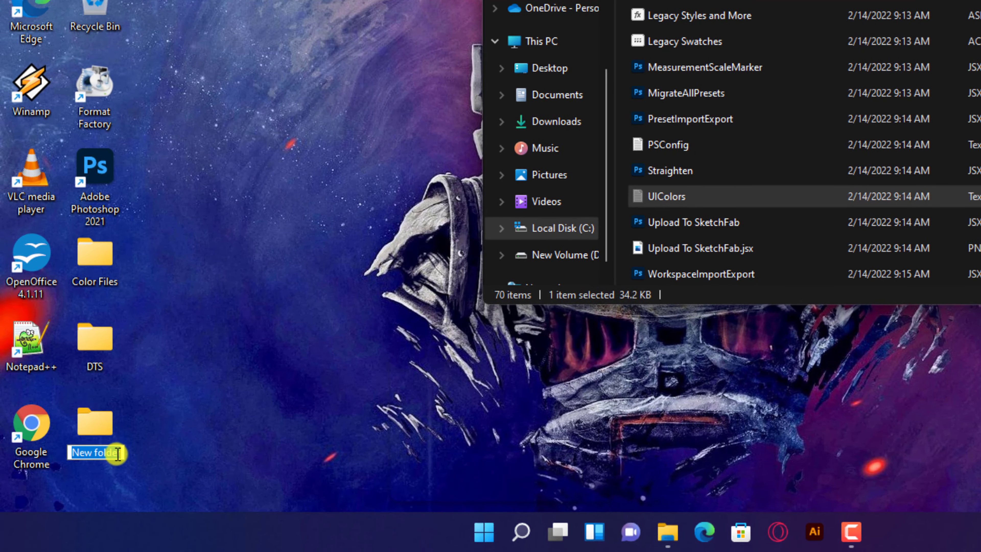
pyautogui.write('PS Original Colo')
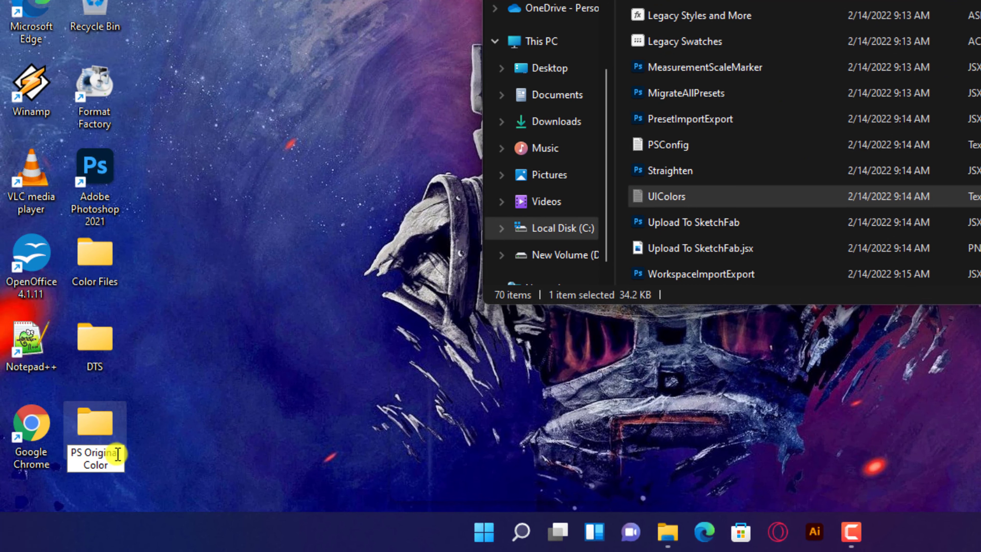
pyautogui.write('r')
pyautogui.press('Return')
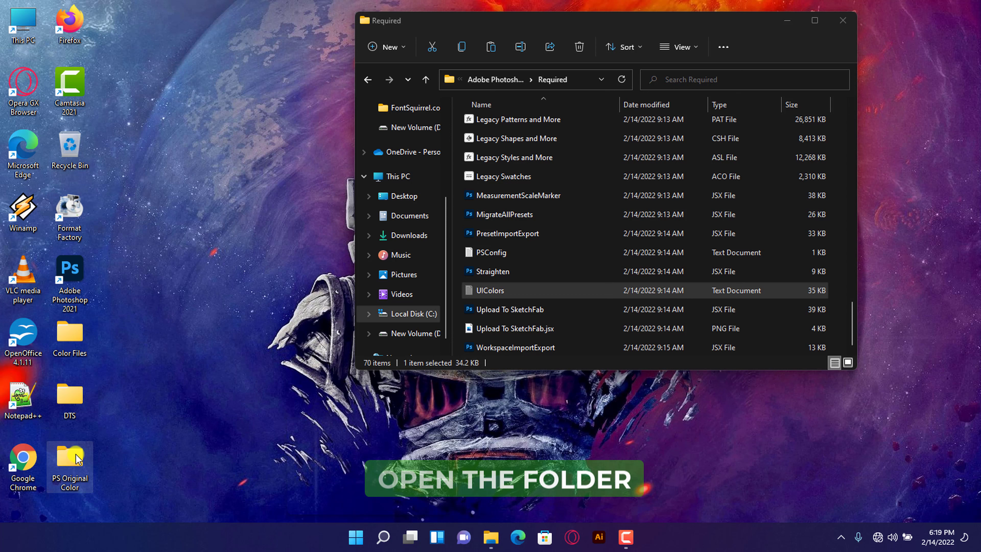
# Step: Paste the cut UIColors file into PS Original Color with administrator permission, then close it
pyautogui.doubleClick(77, 459)
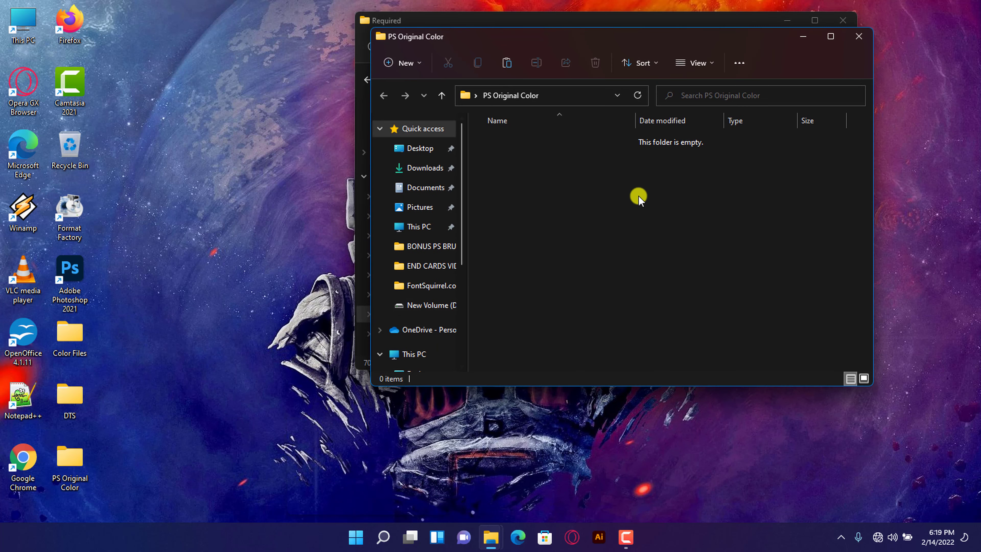
pyautogui.click(508, 65)
pyautogui.click(470, 186)
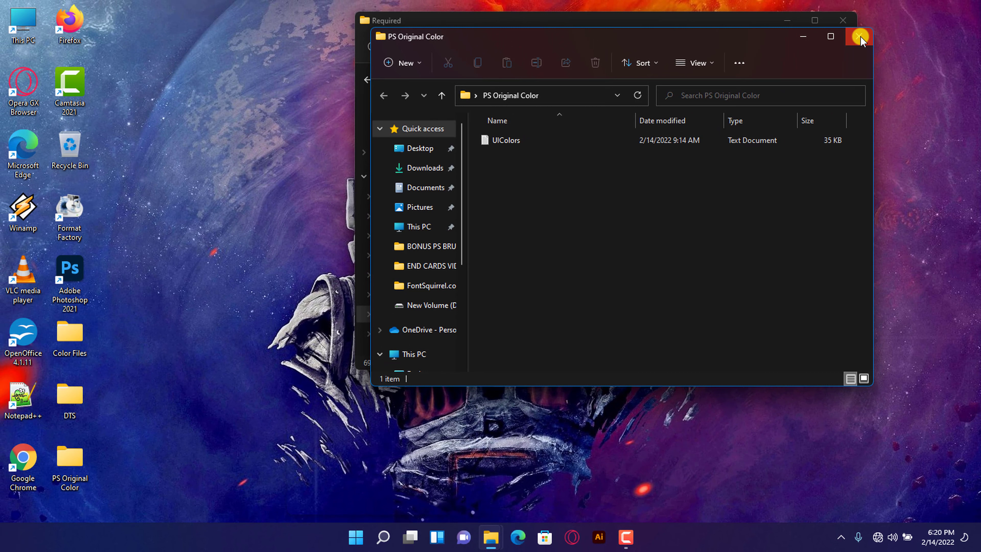
pyautogui.click(860, 37)
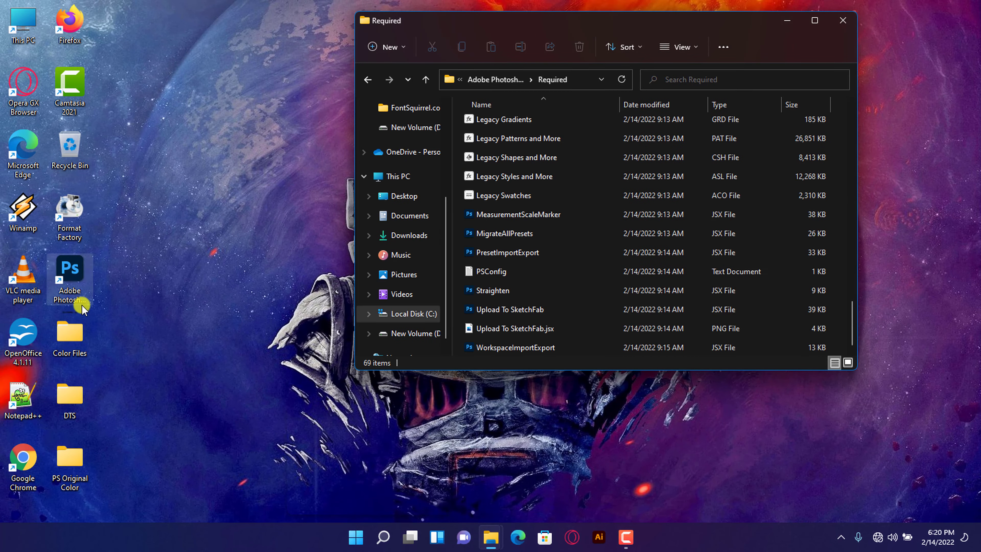
# Step: In Color Files, rename 'UIColors - Blue' to 'UIColors'
pyautogui.doubleClick(67, 340)
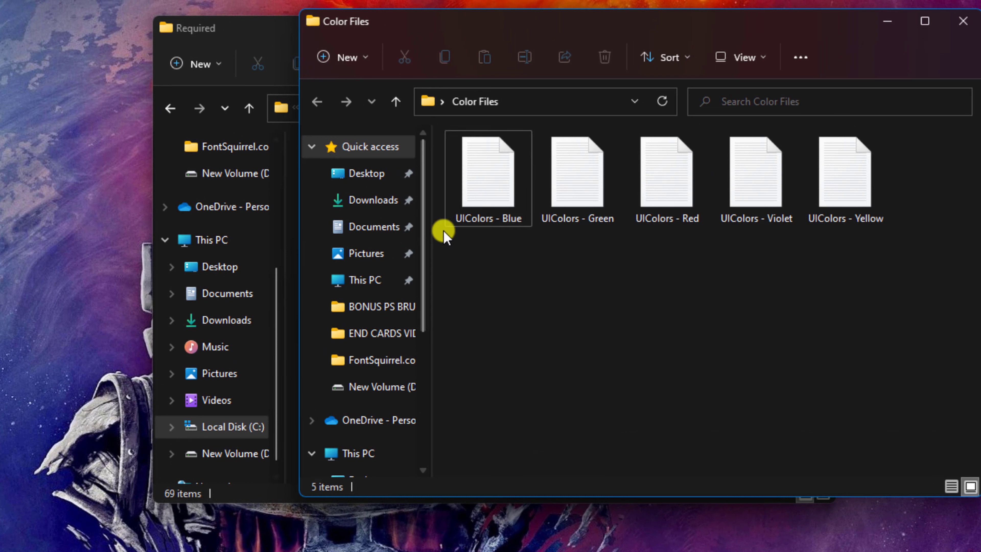
pyautogui.moveTo(483, 220)
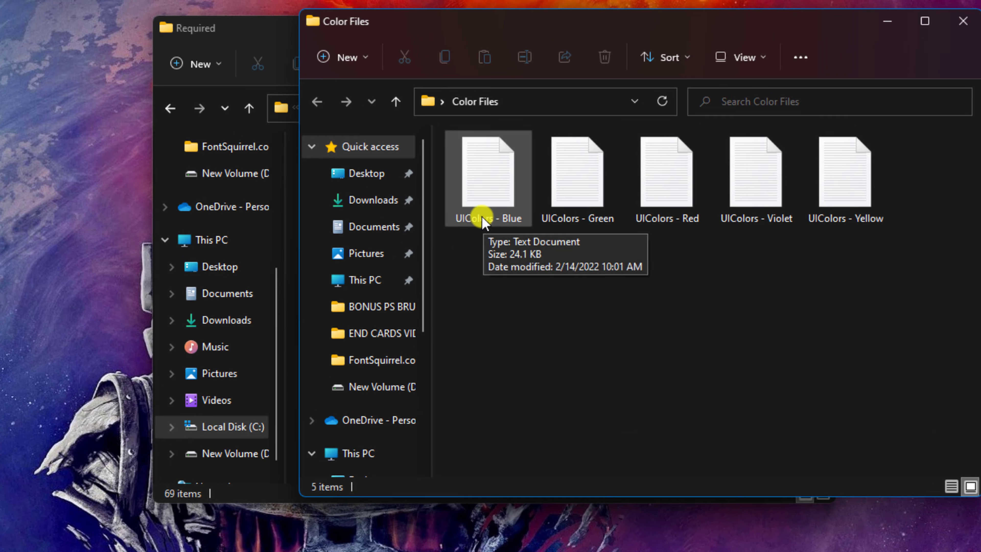
pyautogui.rightClick(501, 221)
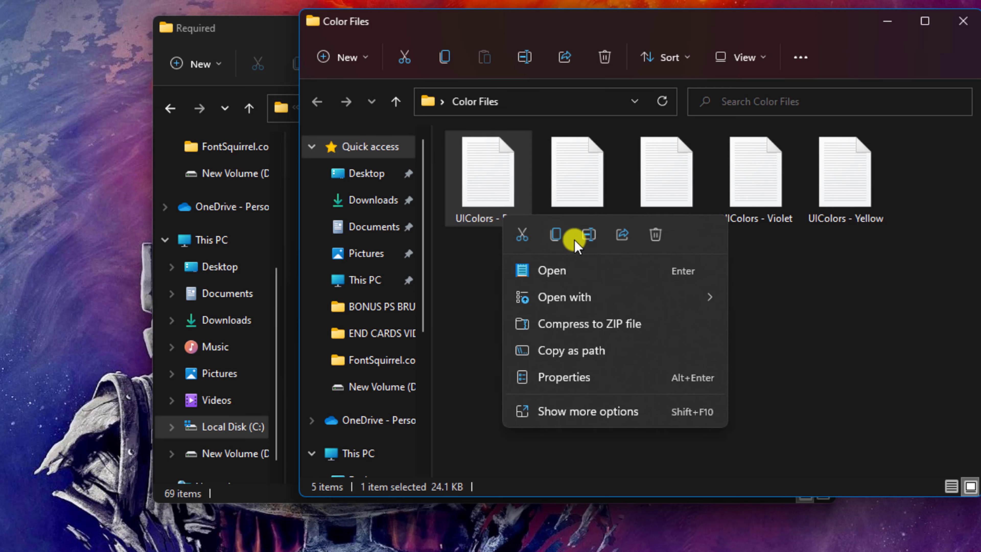
pyautogui.click(586, 234)
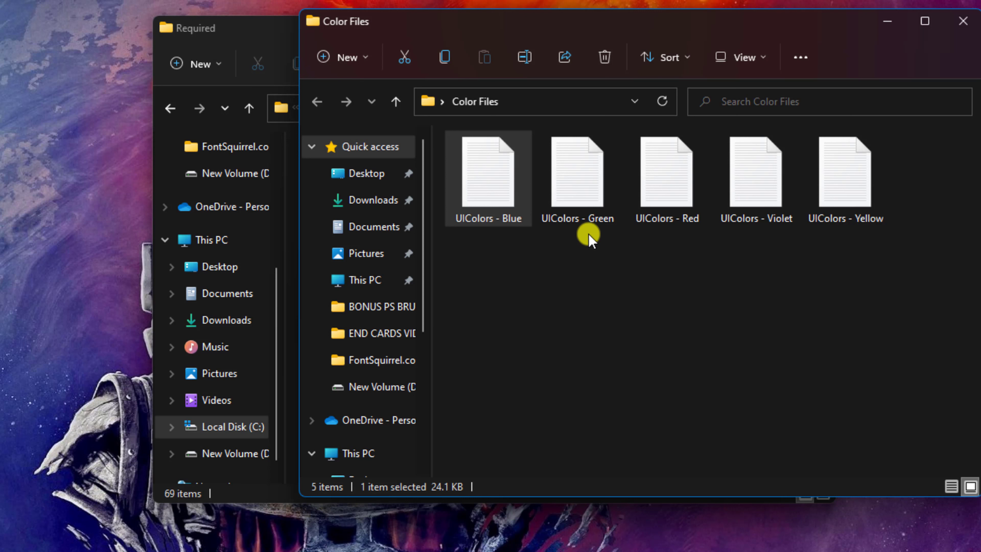
pyautogui.click(527, 219)
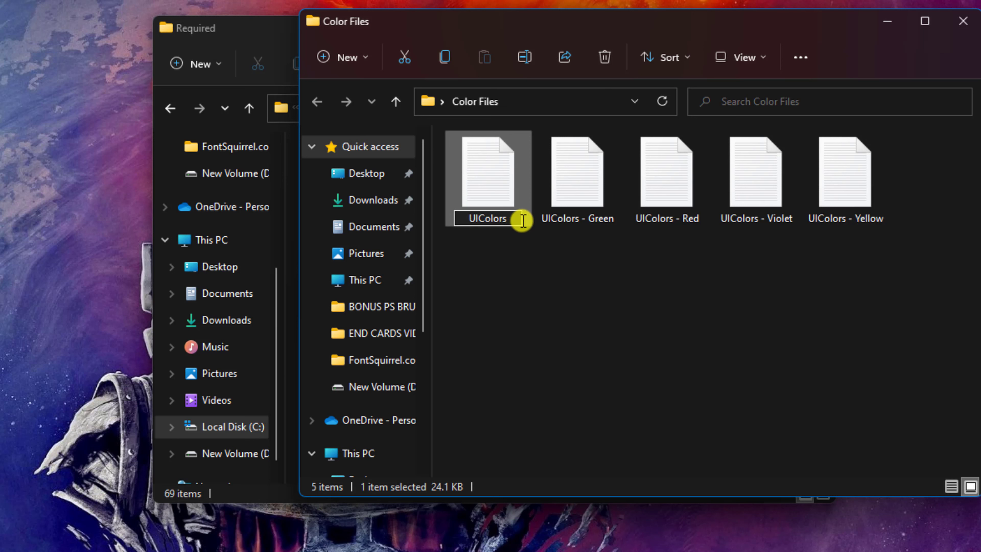
pyautogui.press('Return')
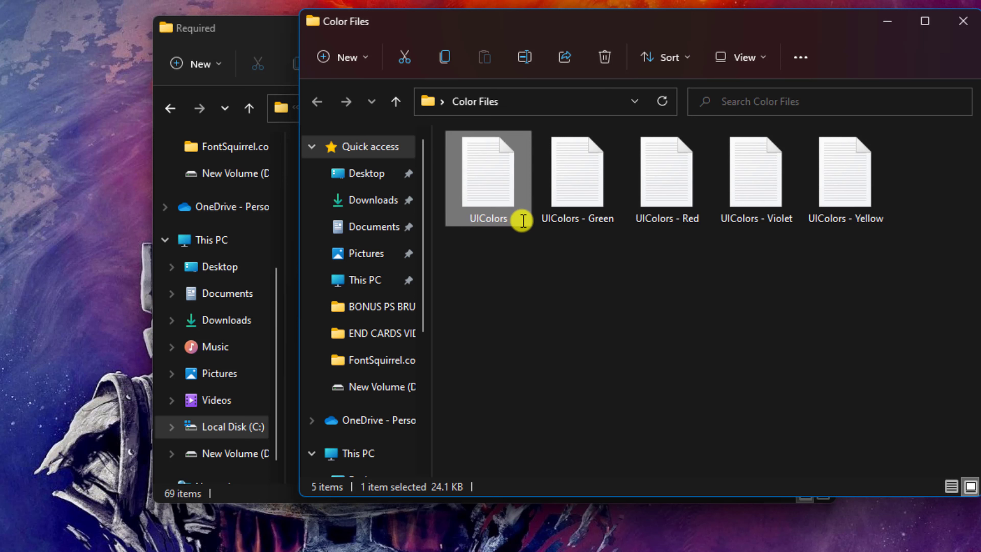
# Step: Copy the renamed UIColors into the Required folder with administrator permission, then minimize it
pyautogui.click(446, 58)
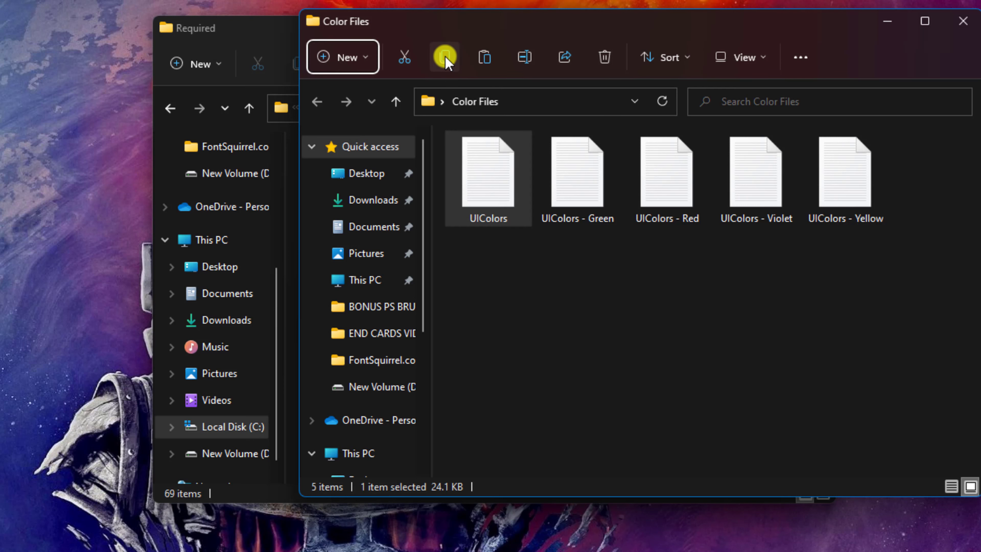
pyautogui.click(268, 39)
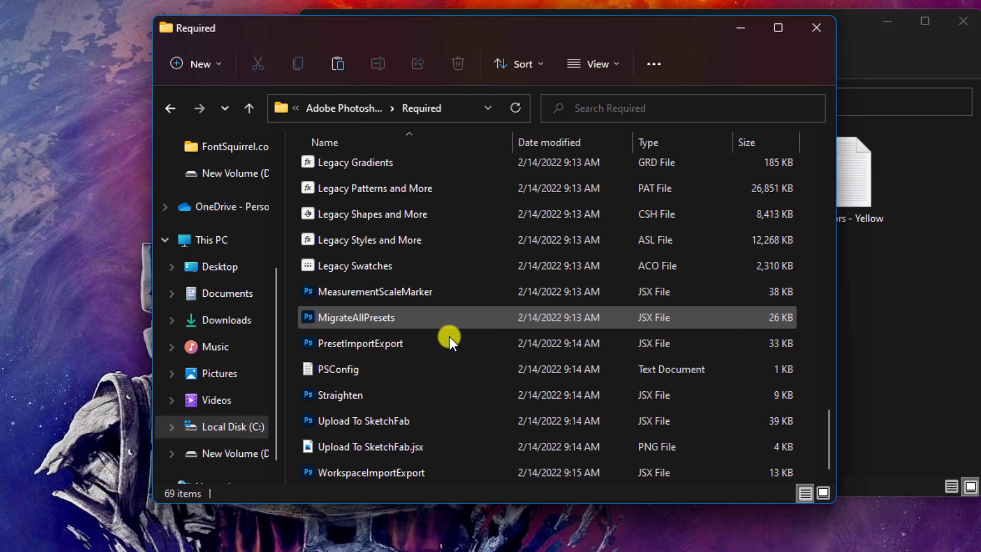
pyautogui.rightClick(482, 367)
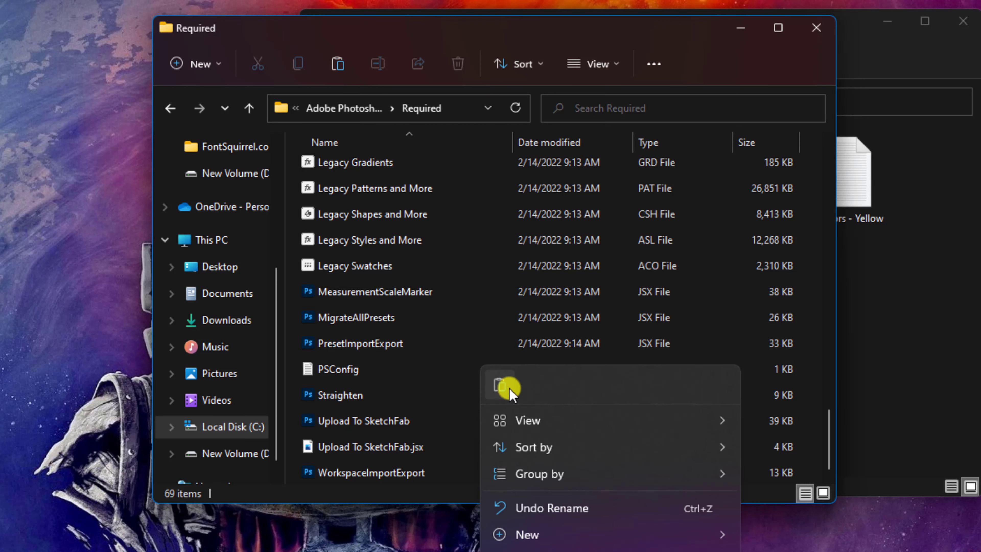
pyautogui.click(501, 392)
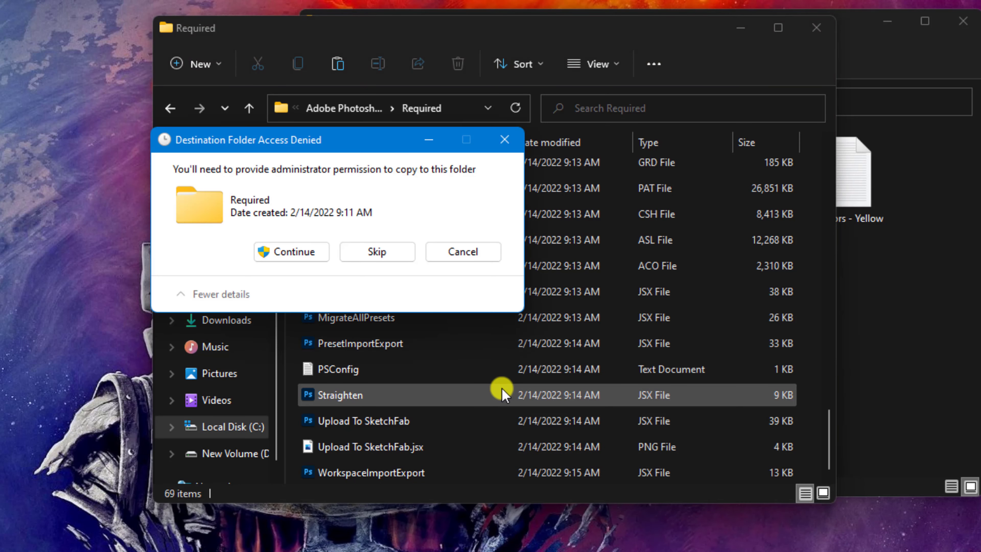
pyautogui.click(306, 253)
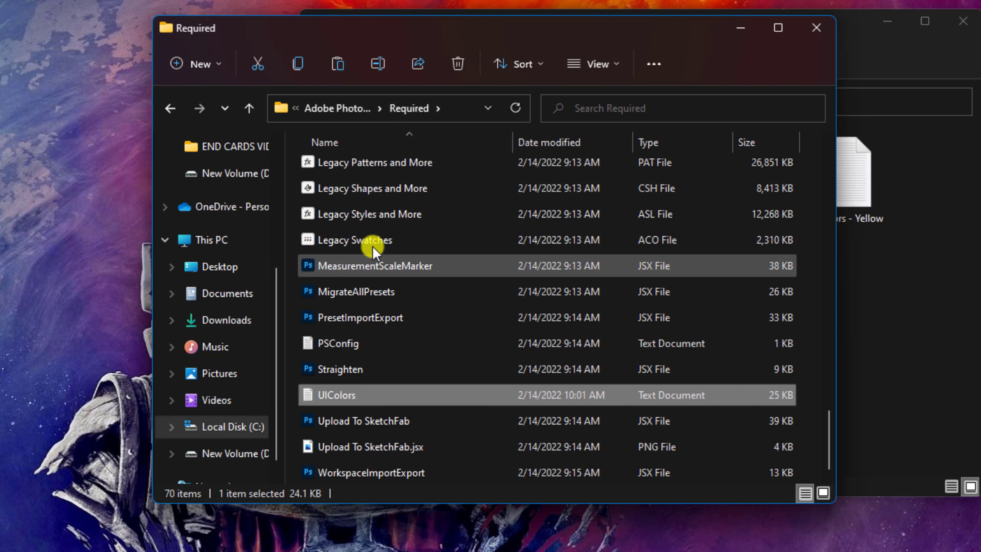
pyautogui.click(739, 29)
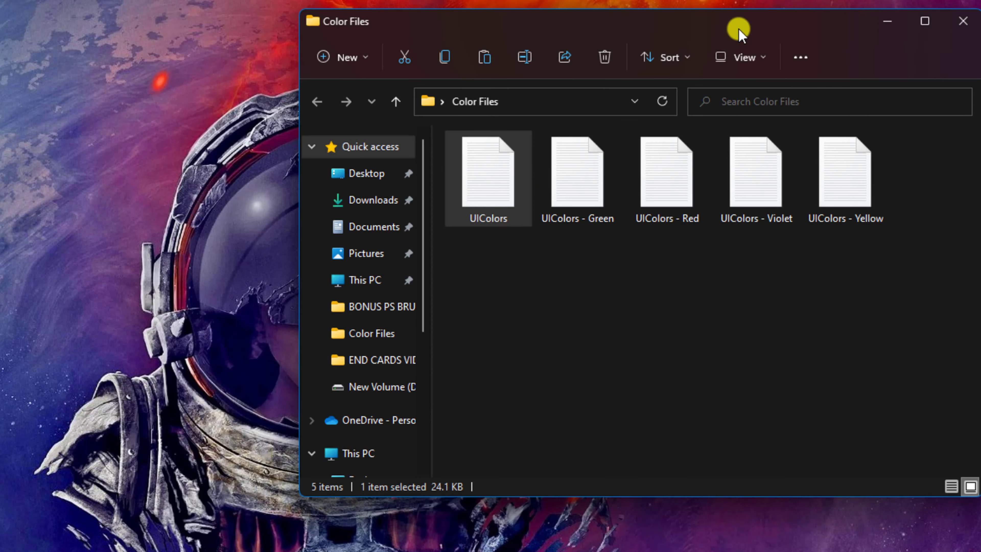
# Step: Launch Photoshop and open the luke-chesser gradient image from Downloads
pyautogui.click(885, 23)
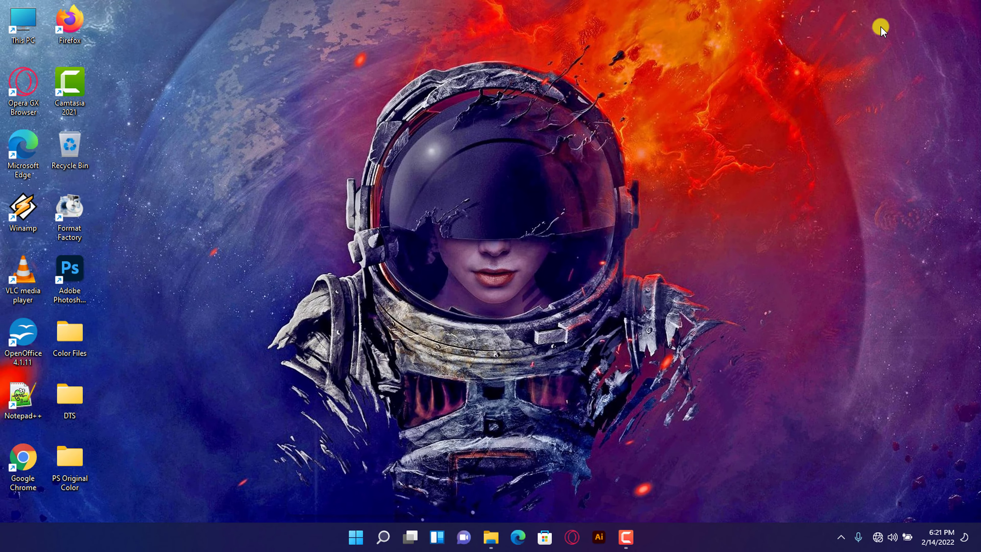
pyautogui.doubleClick(69, 271)
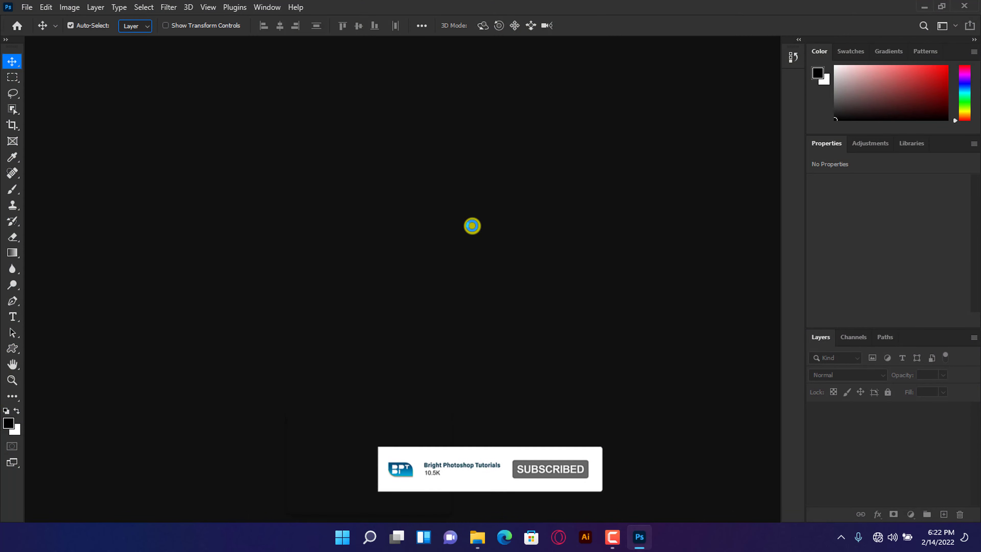
pyautogui.click(27, 7)
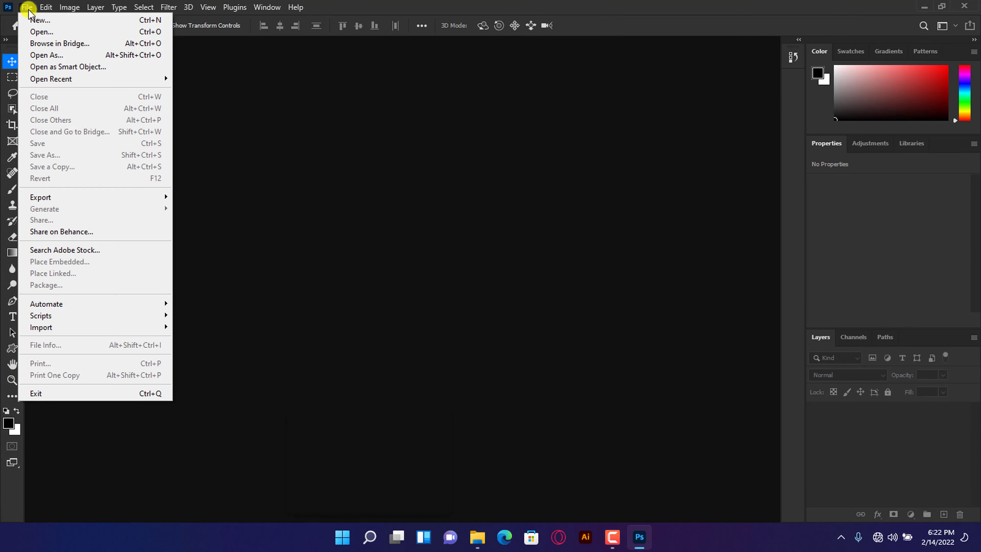
pyautogui.click(37, 33)
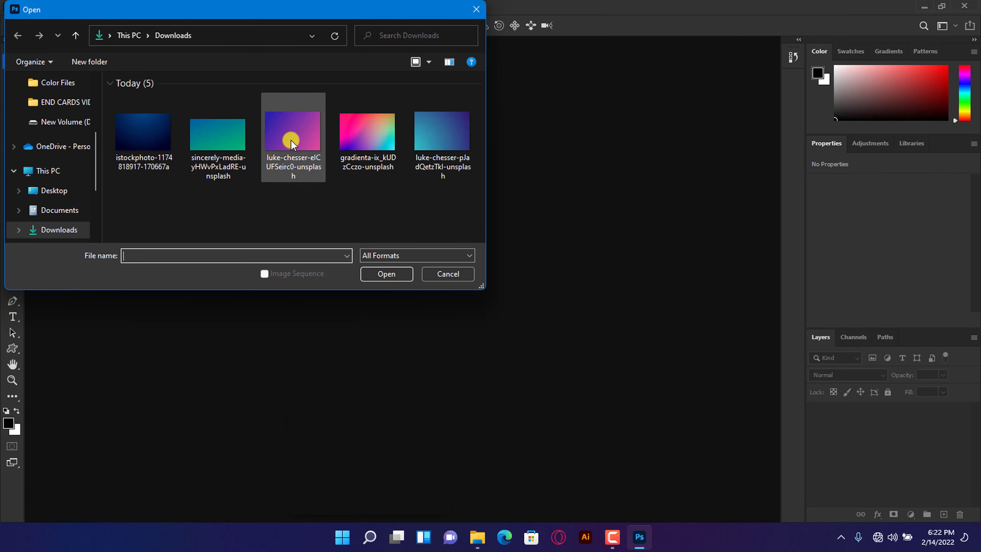
pyautogui.click(291, 145)
pyautogui.click(382, 274)
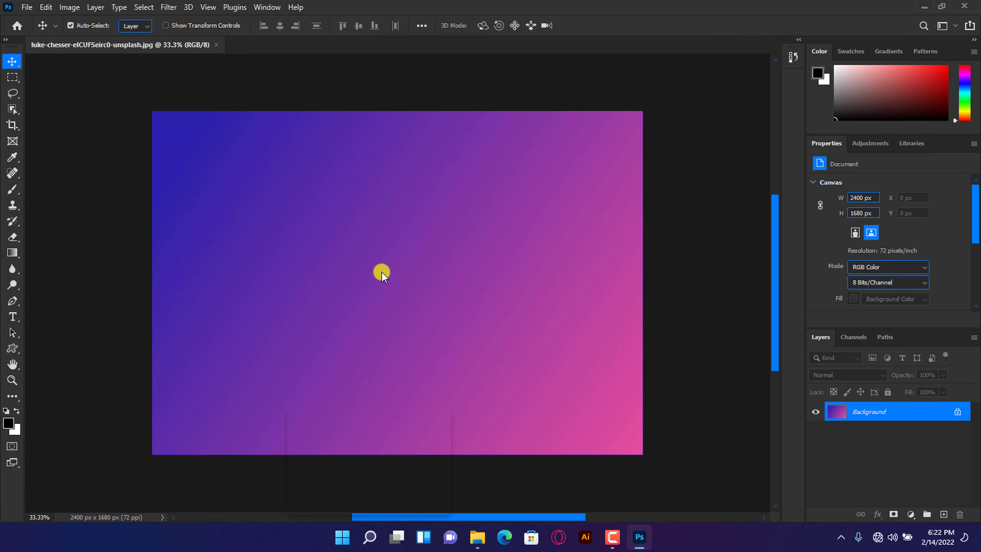
# Step: Switch through several toolbar tools to preview the new magenta interface colours
pyautogui.scroll(-1, 776, 250)
pyautogui.scroll(1, 777, 250)
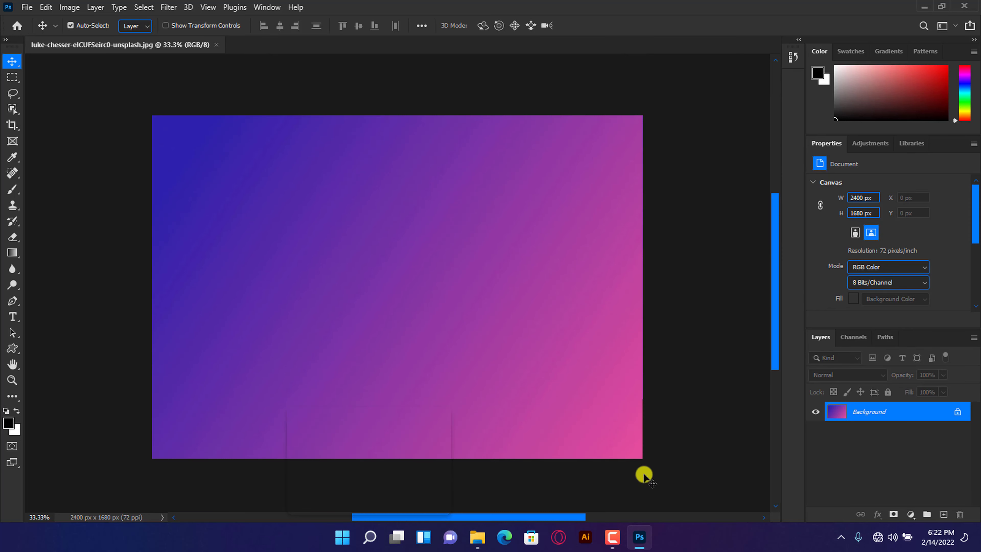
pyautogui.moveTo(536, 517); pyautogui.dragTo(521, 516)
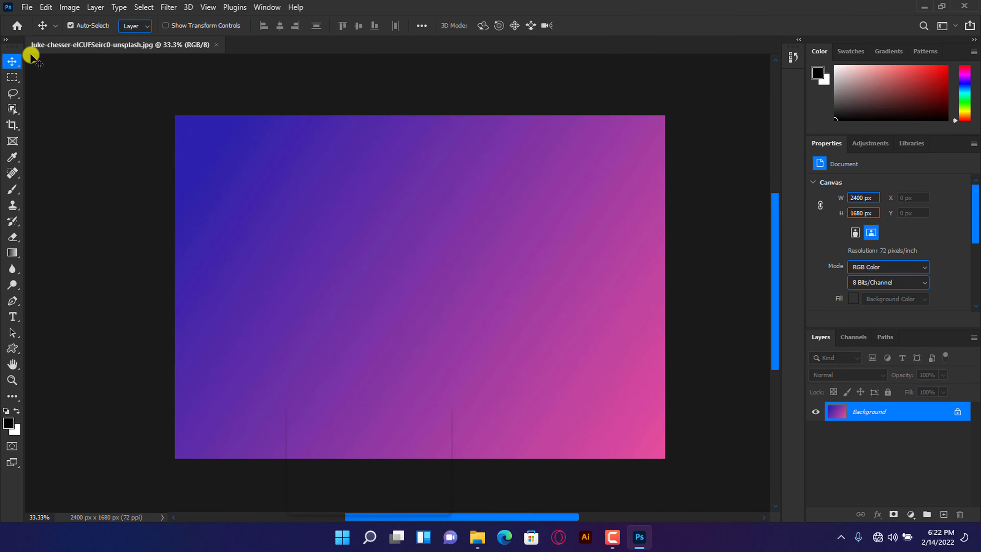
pyautogui.click(11, 95)
pyautogui.click(11, 174)
pyautogui.click(11, 253)
pyautogui.click(12, 318)
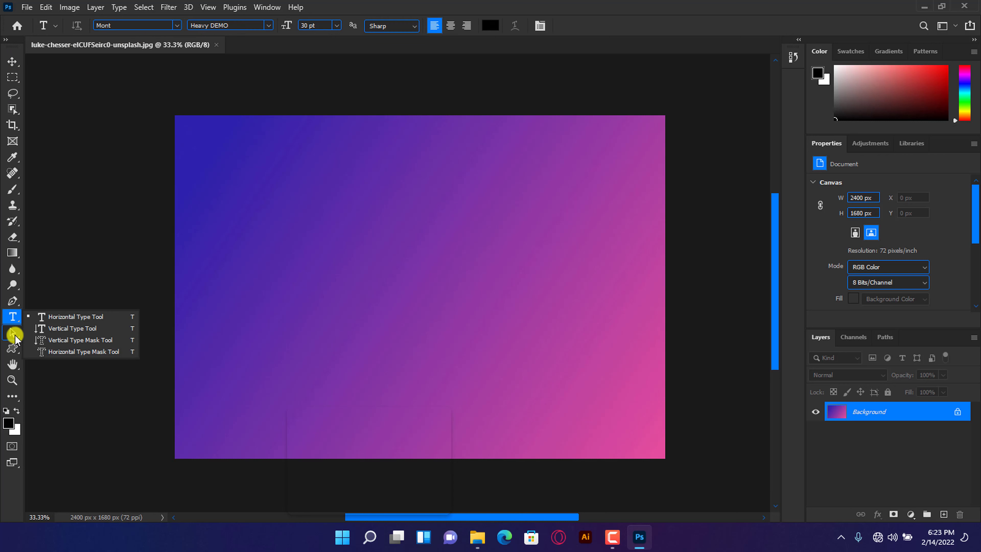
pyautogui.click(11, 334)
pyautogui.click(12, 364)
pyautogui.click(12, 381)
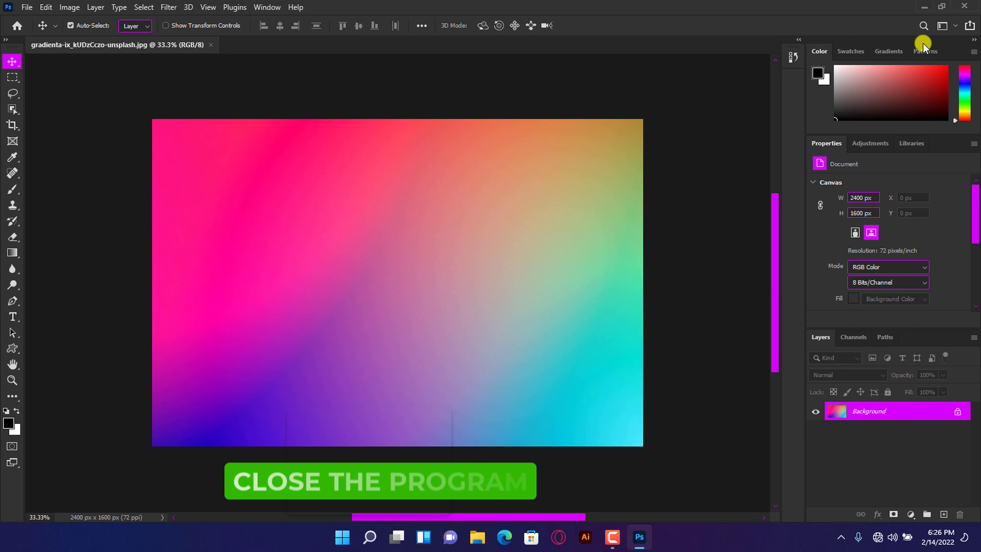
# Step: Exit Photoshop with the window's Close button, returning to the desktop
pyautogui.click(966, 7)
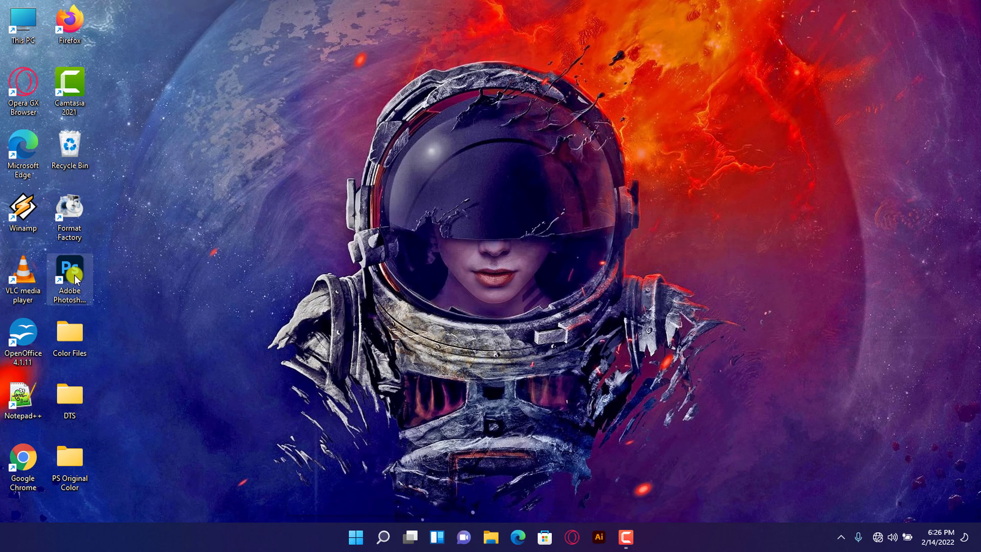
# Step: From Photoshop's install location, copy the original UIColors file out of PS Original Color
pyautogui.rightClick(74, 276)
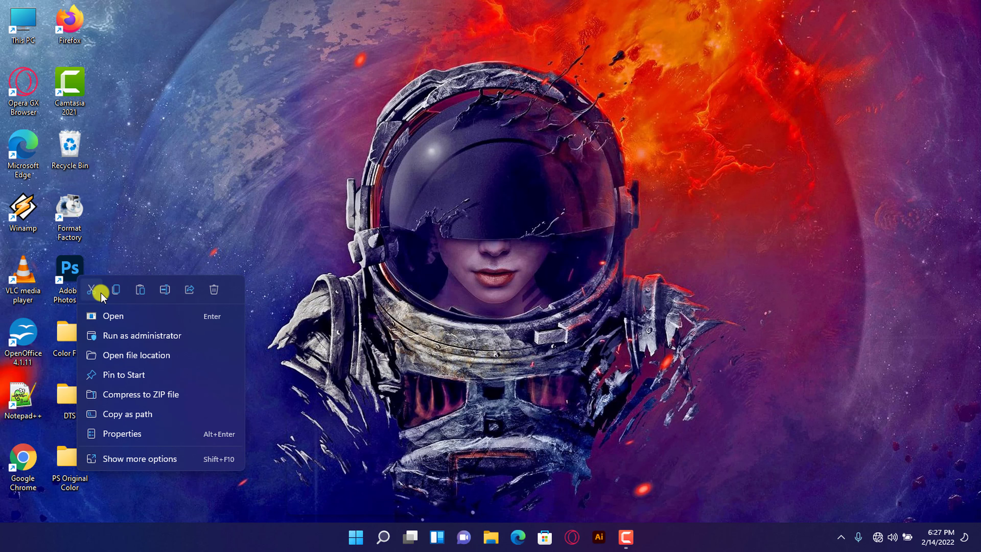
pyautogui.click(121, 355)
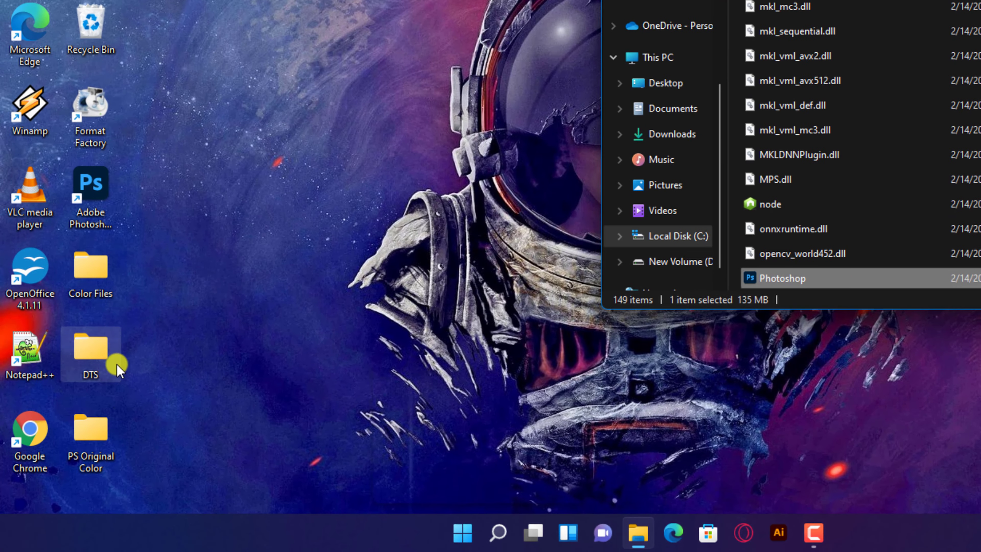
pyautogui.doubleClick(92, 433)
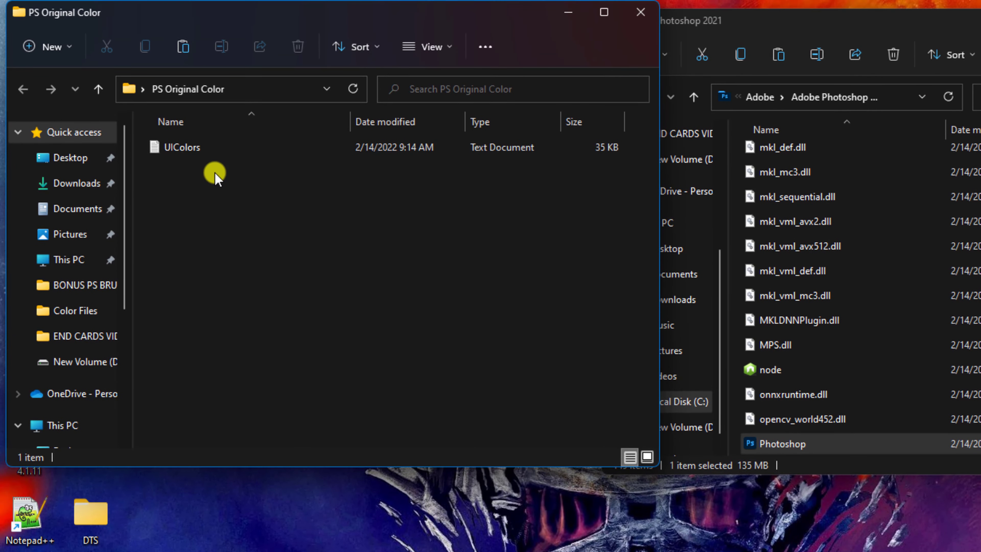
pyautogui.click(217, 147)
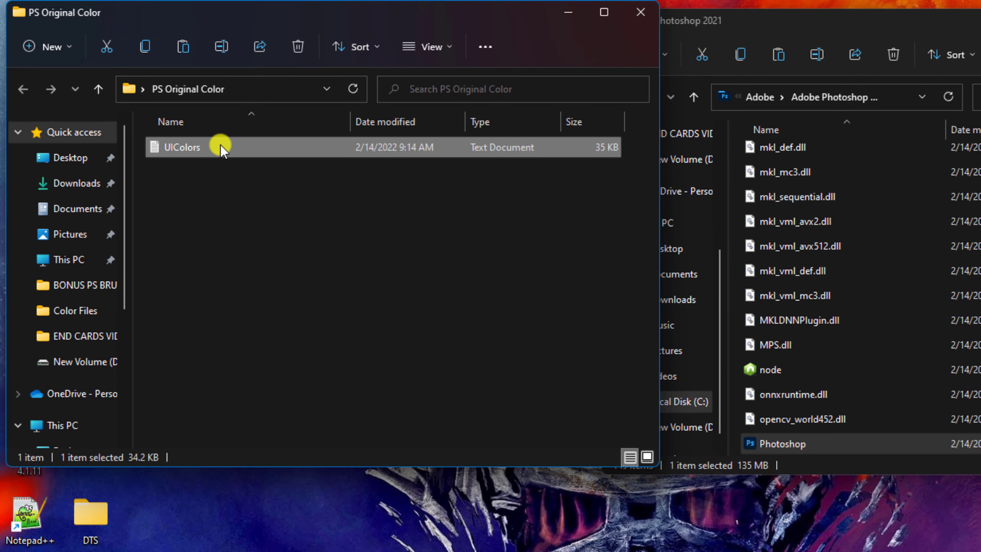
pyautogui.click(142, 47)
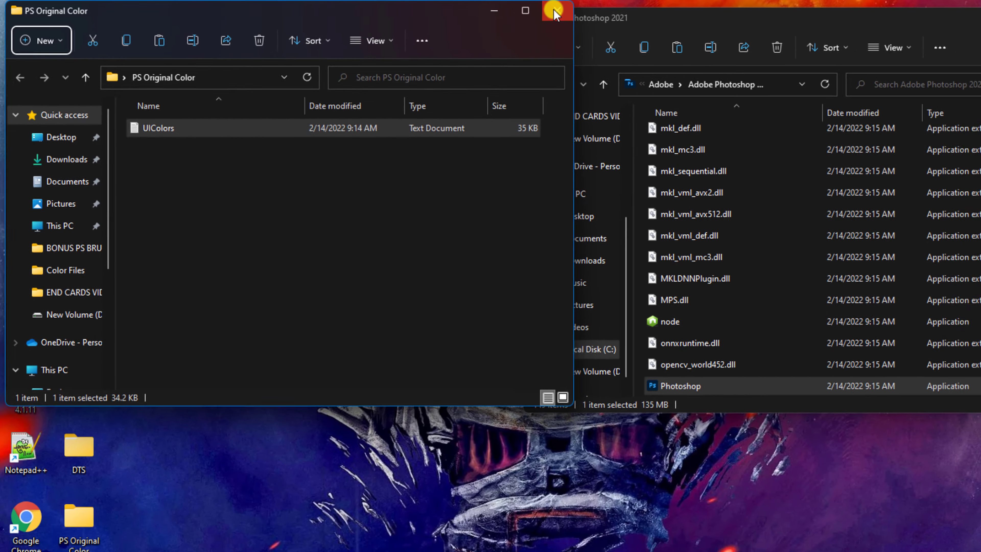
pyautogui.click(641, 12)
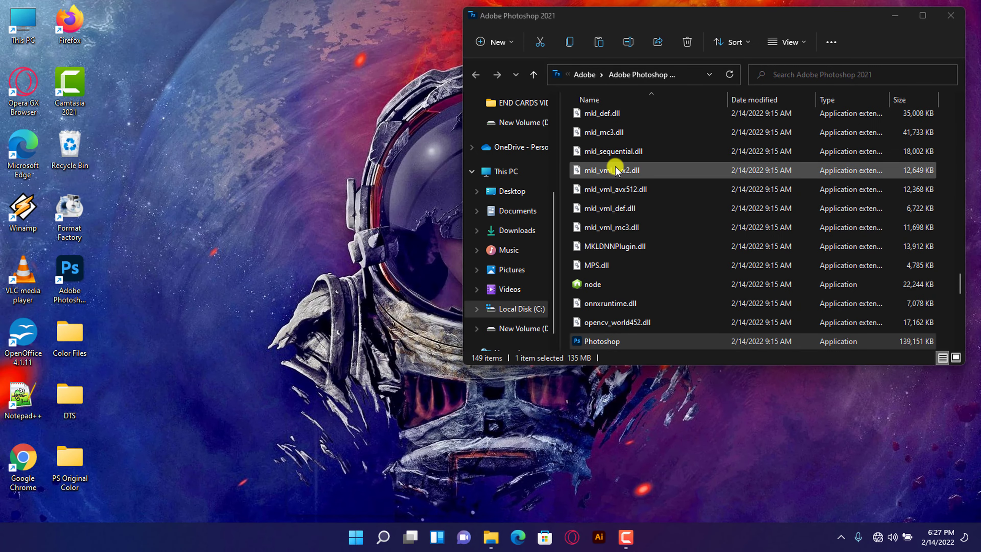
# Step: Paste the original UIColors into Required, replacing the blue version with admin permission, then close Explorer
pyautogui.scroll(15, 616, 176)
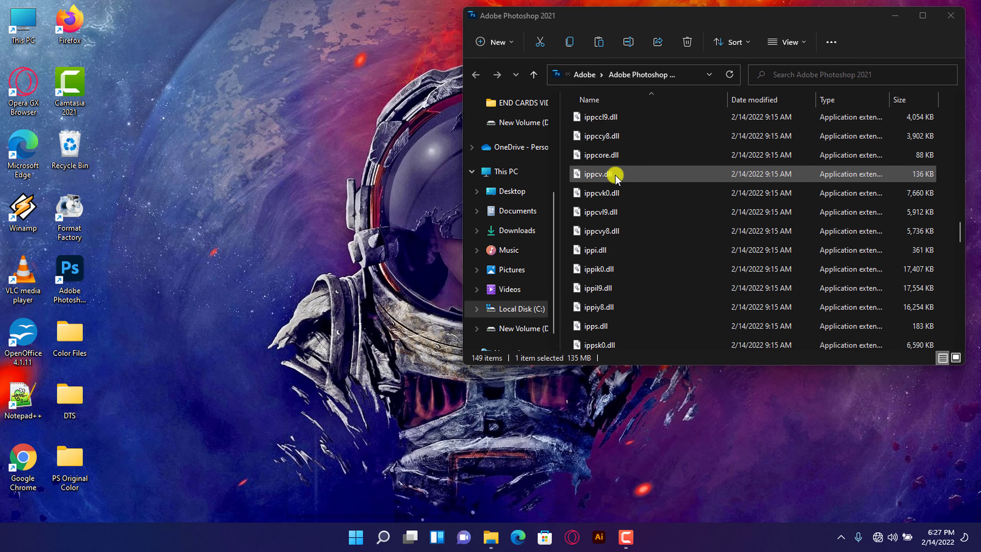
pyautogui.scroll(15, 616, 175)
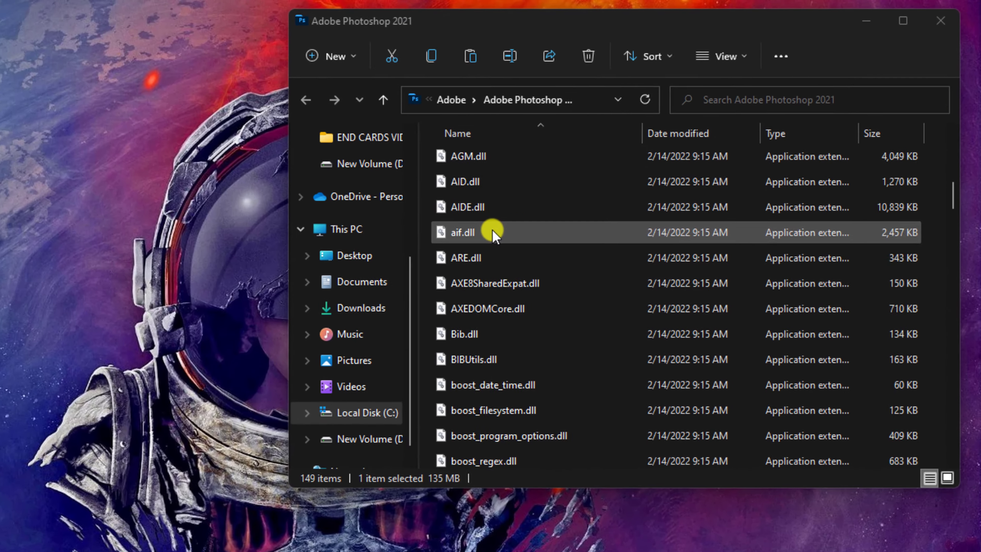
pyautogui.scroll(1, 465, 244)
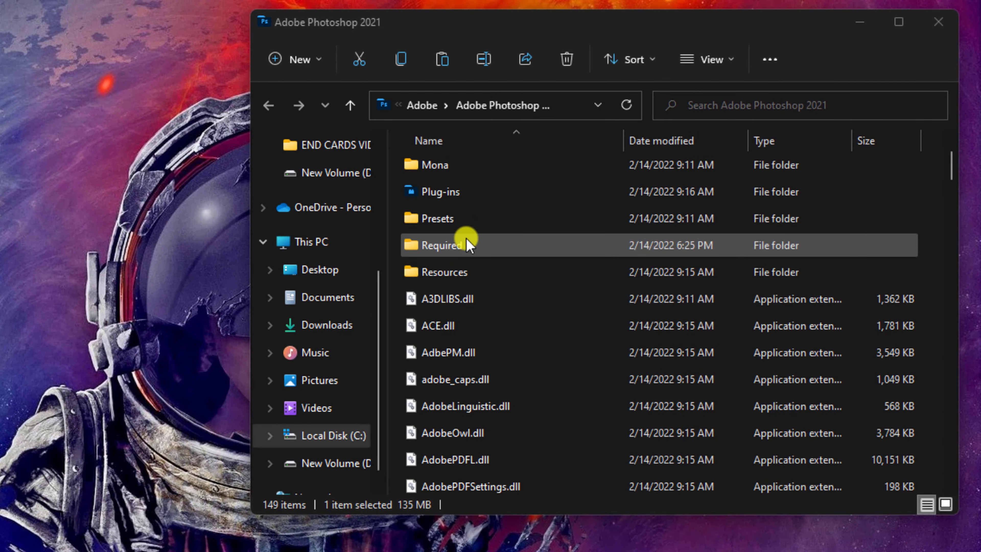
pyautogui.doubleClick(448, 246)
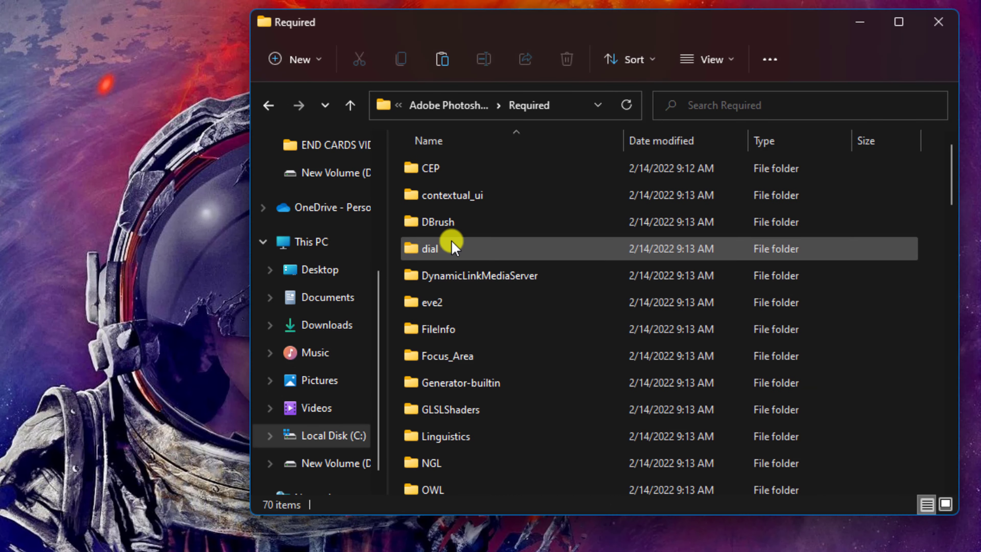
pyautogui.scroll(-5, 452, 243)
pyautogui.scroll(-7, 450, 242)
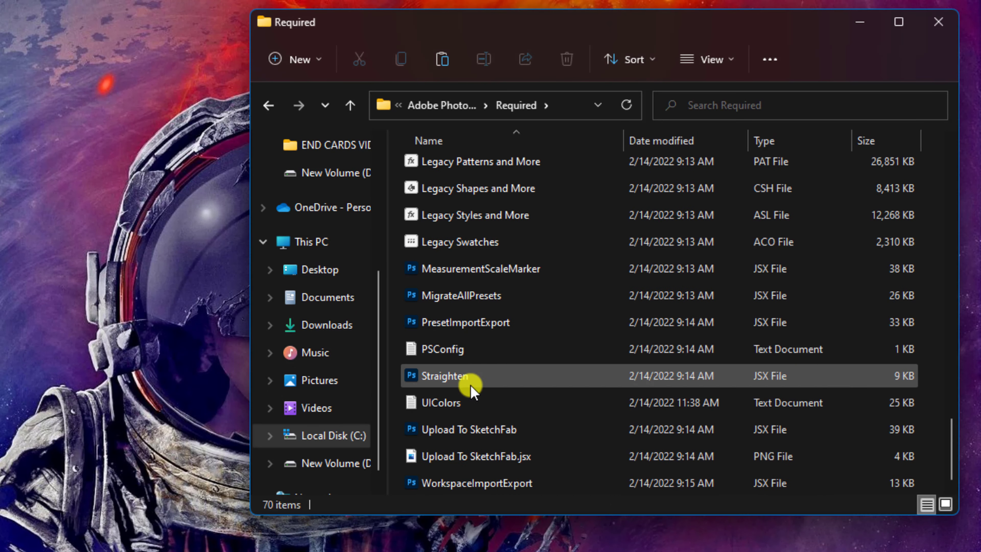
pyautogui.click(489, 408)
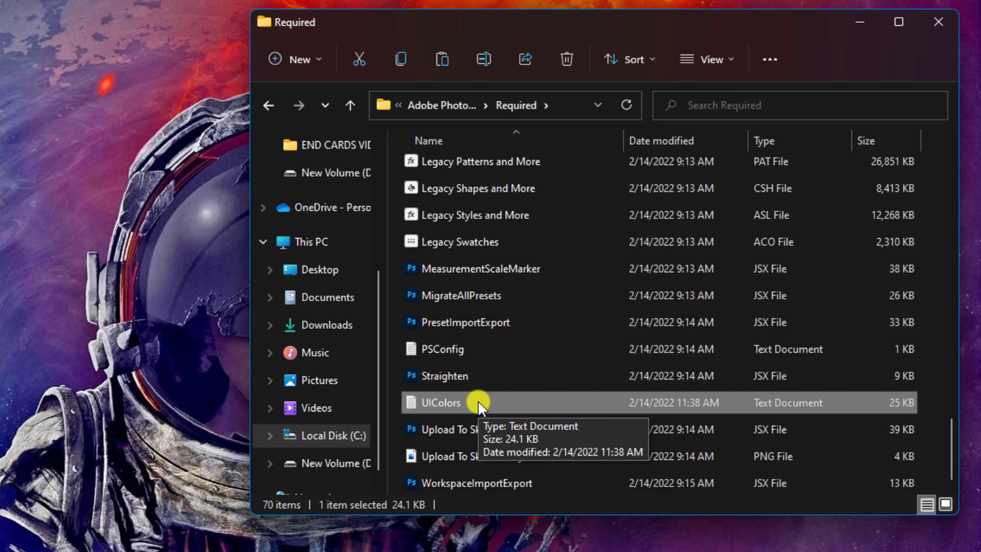
pyautogui.click(443, 61)
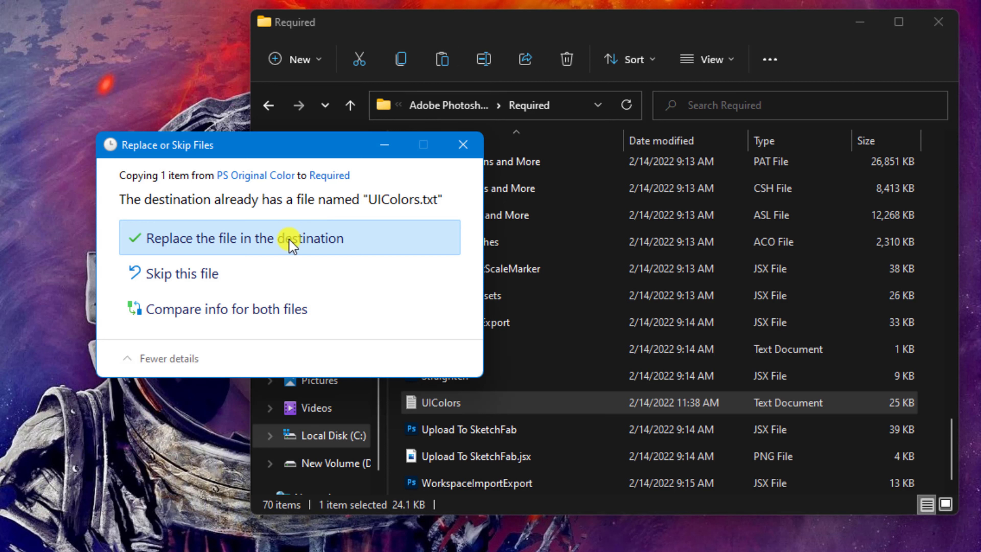
pyautogui.click(262, 240)
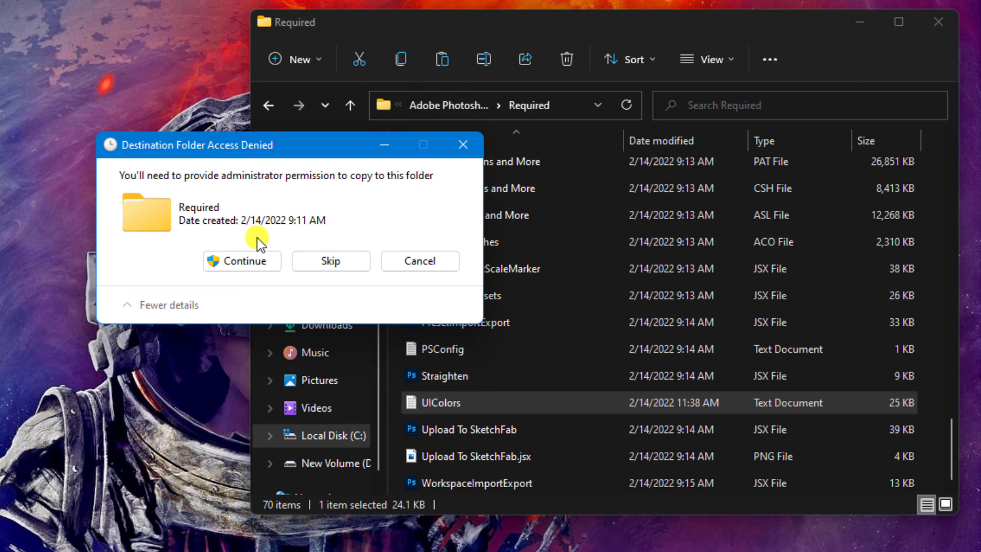
pyautogui.click(252, 263)
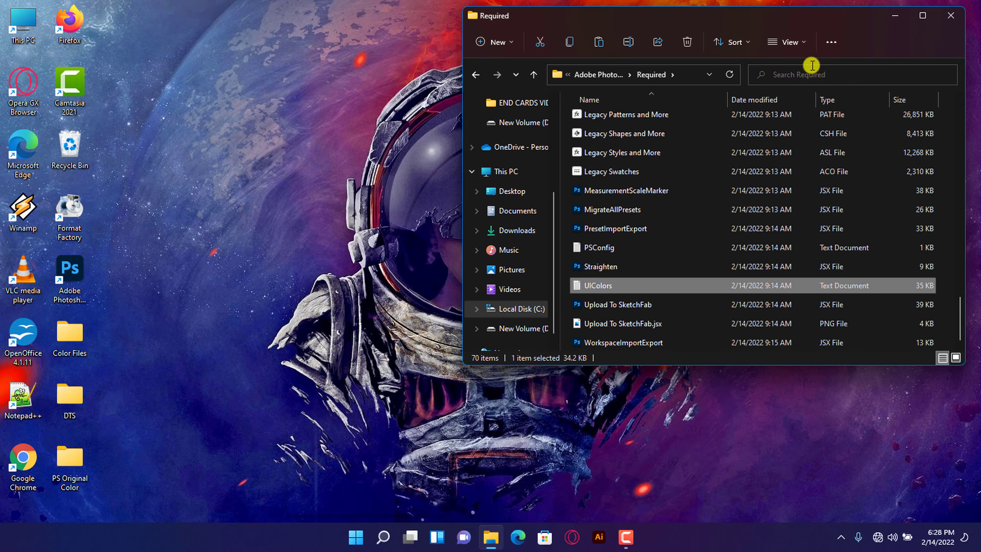
pyautogui.click(951, 16)
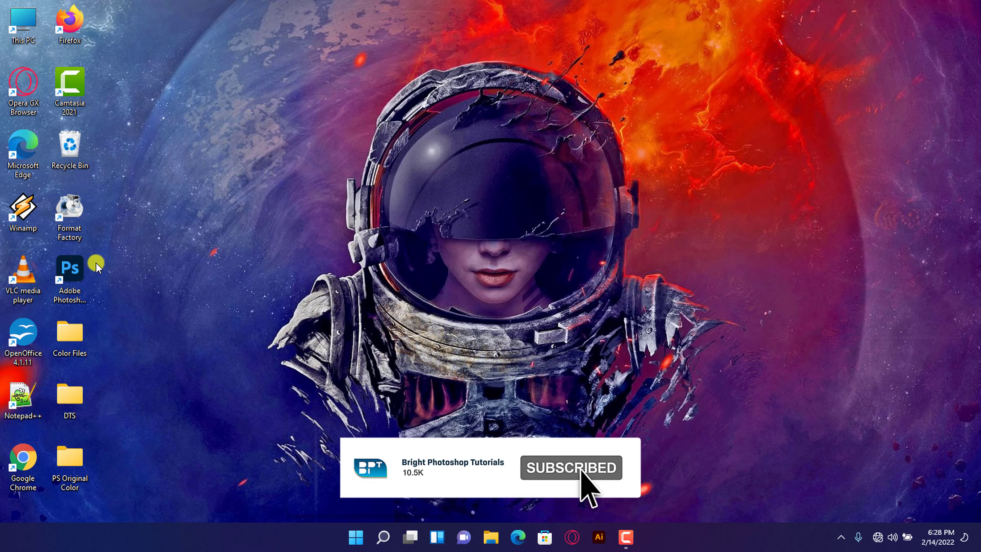
# Step: Relaunch Photoshop and open the purple-to-pink luke-chesser-elCUFSeirc0-unsplash.jpg gradient image (2400 × 1680 px)
pyautogui.doubleClick(76, 275)
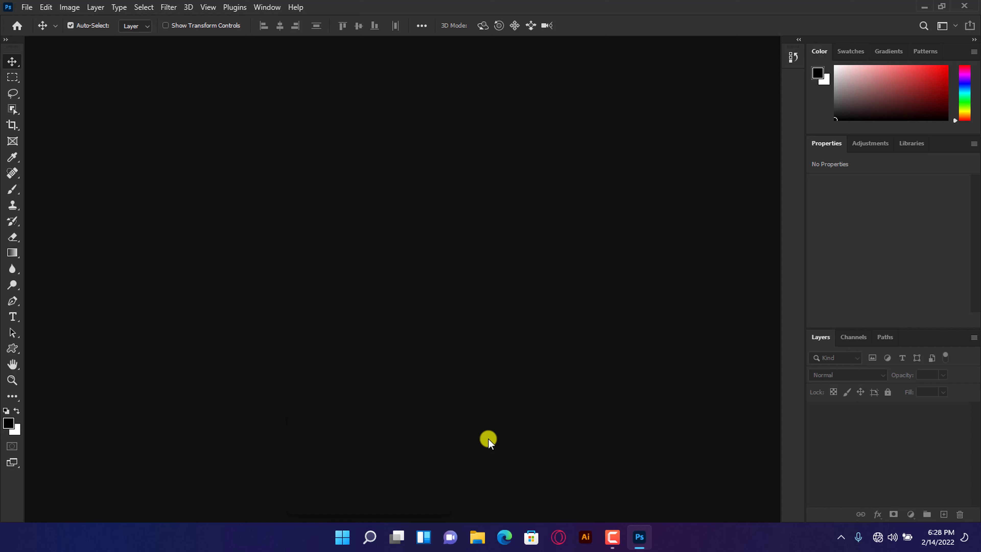
pyautogui.click(28, 7)
pyautogui.click(34, 23)
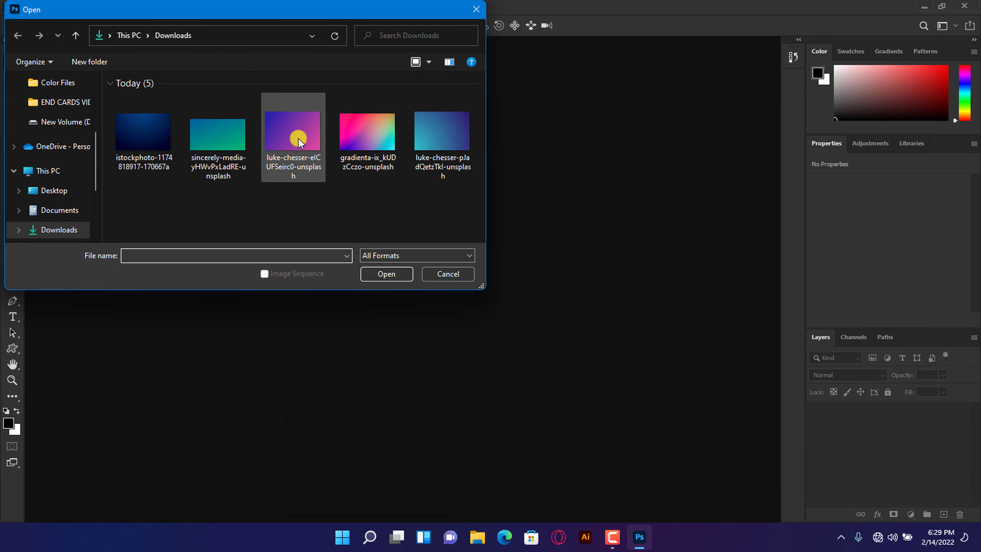
pyautogui.click(300, 143)
pyautogui.click(391, 273)
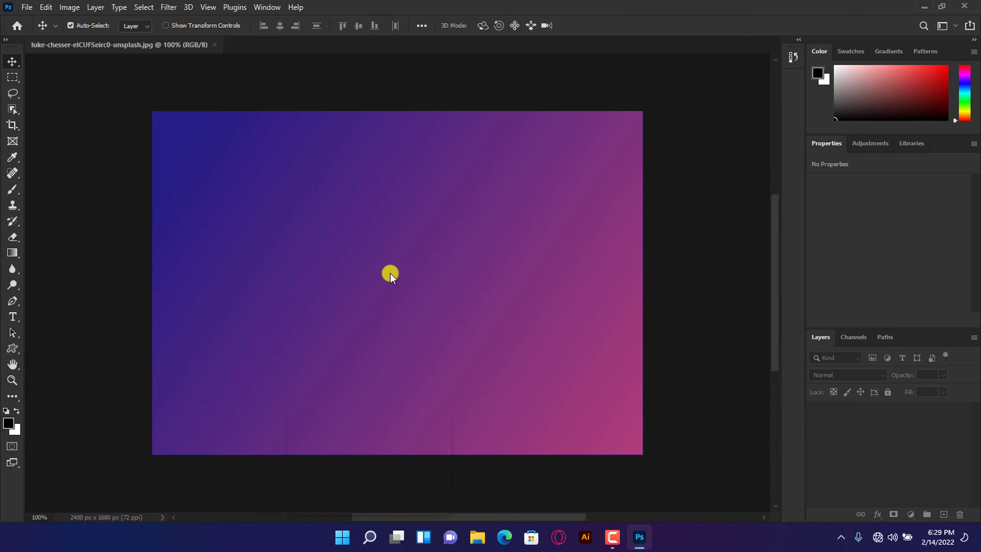
pyautogui.scroll(-2, 777, 295)
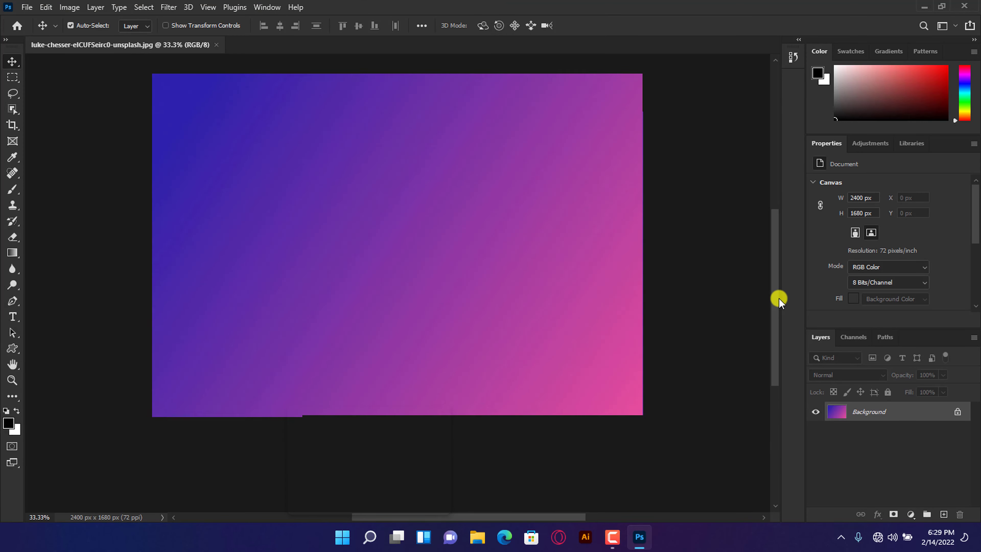
pyautogui.scroll(3, 778, 295)
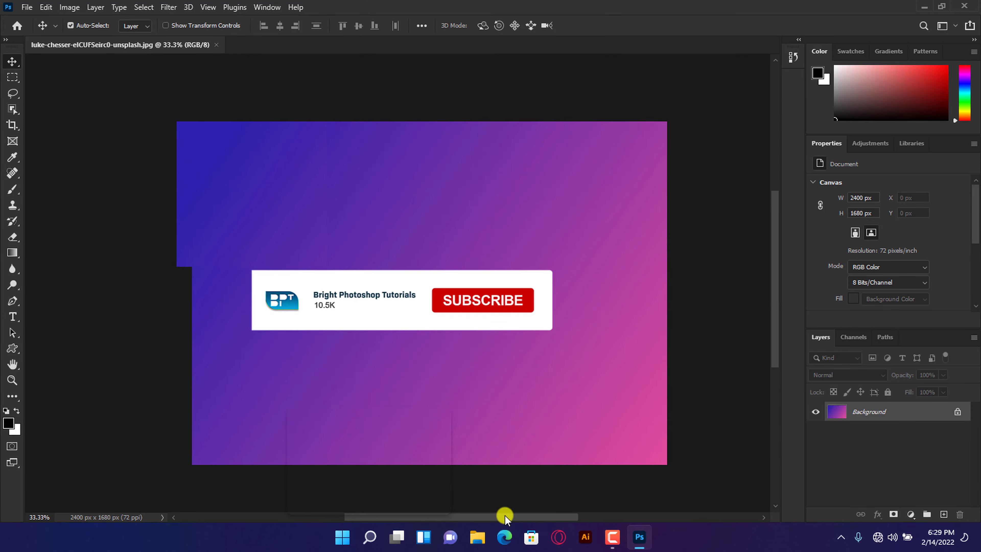